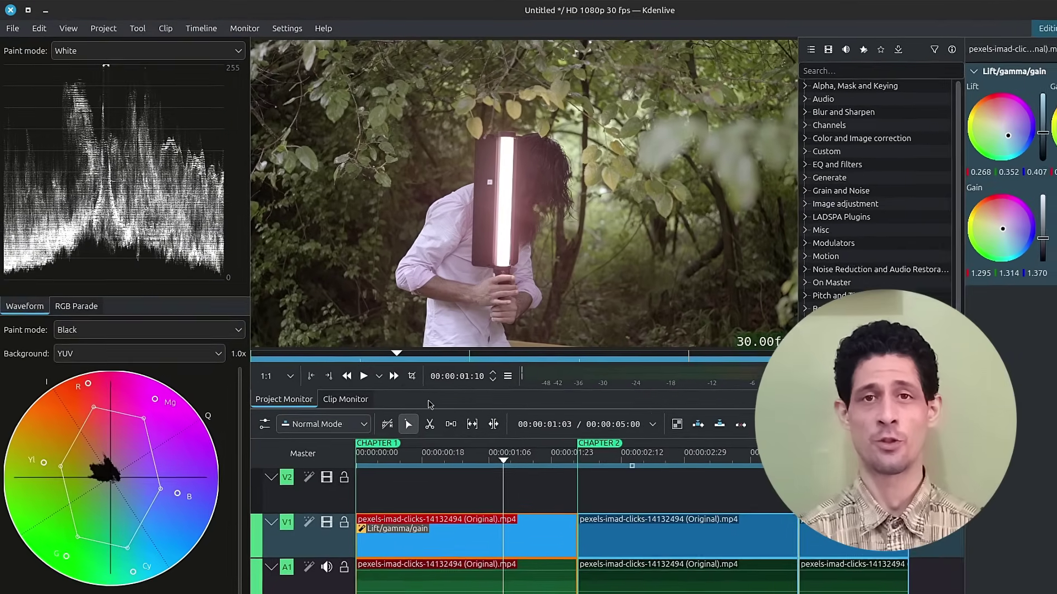
Open the Render dialog from the Project menu, move it up and enlarge it
mouse_move(123, 156)
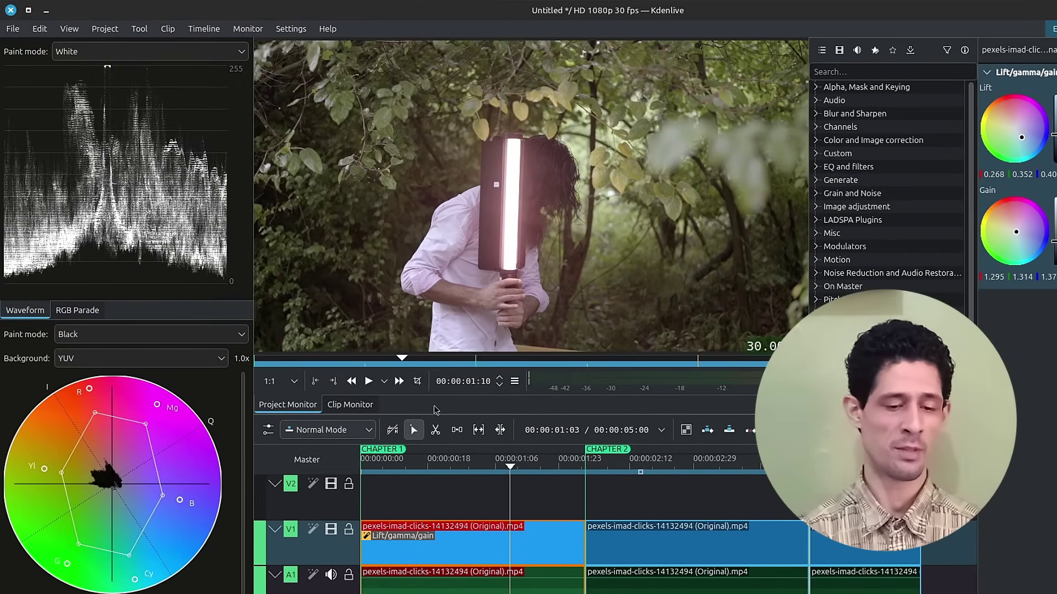
left_click(105, 29)
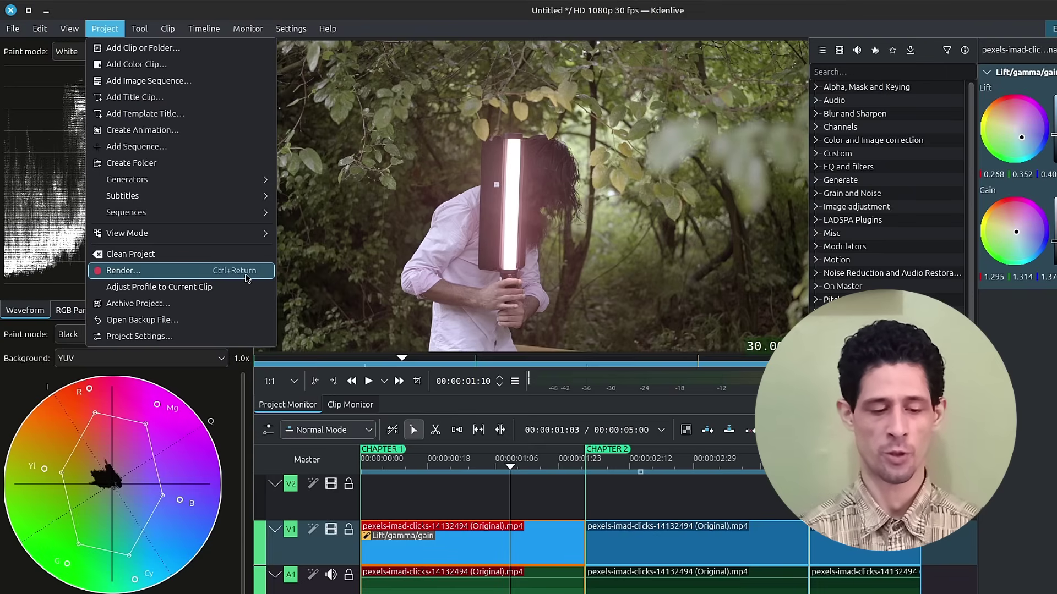
left_click(218, 273)
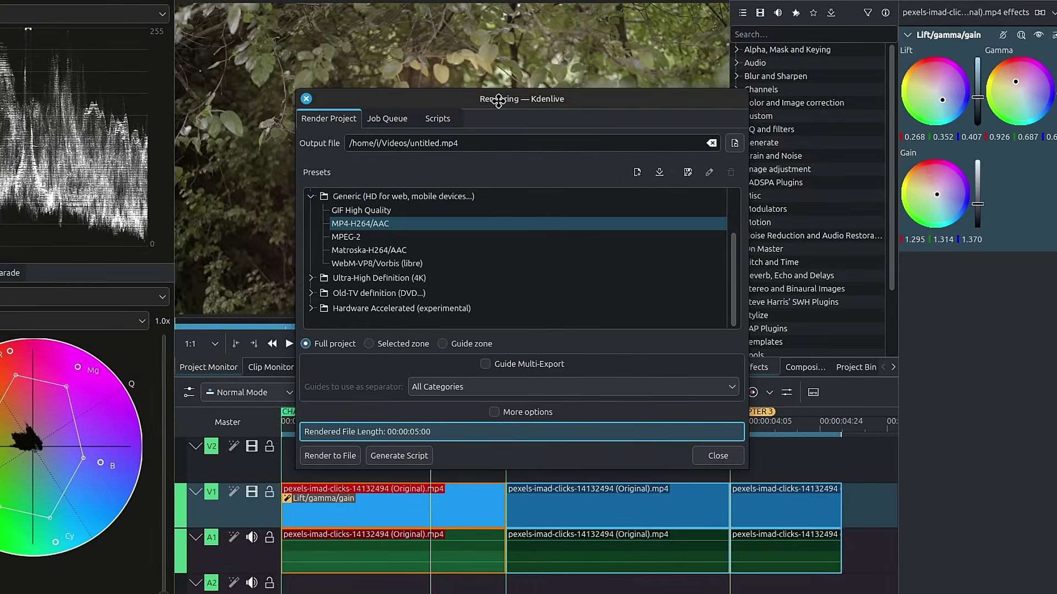
left_click_drag(498, 94, 451, 23)
left_click_drag(699, 385, 734, 567)
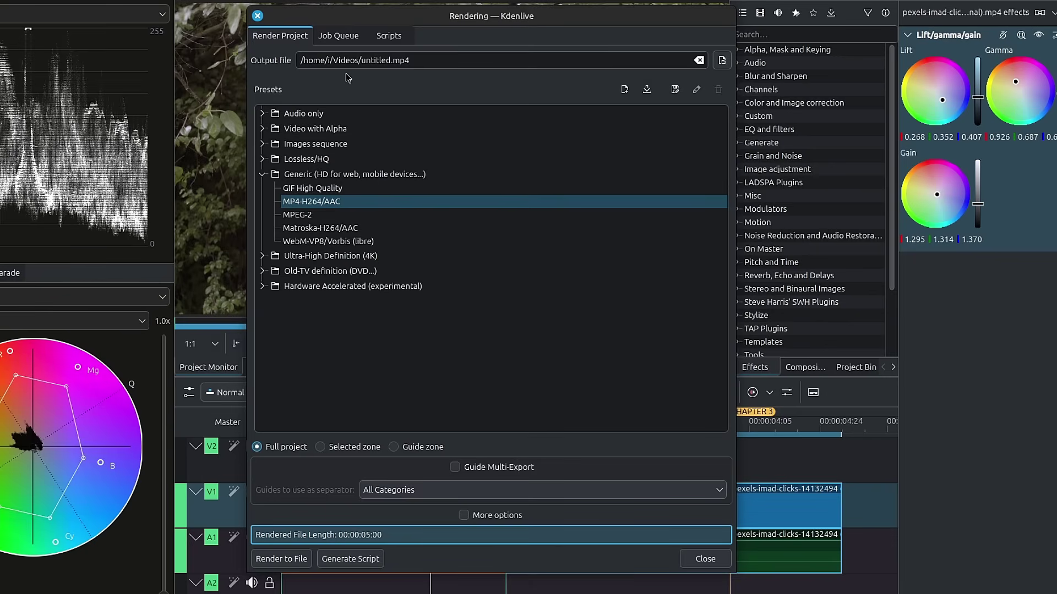
Rename the output file to testrender_V1.mp4 and save it in the home folder
double_click(372, 60)
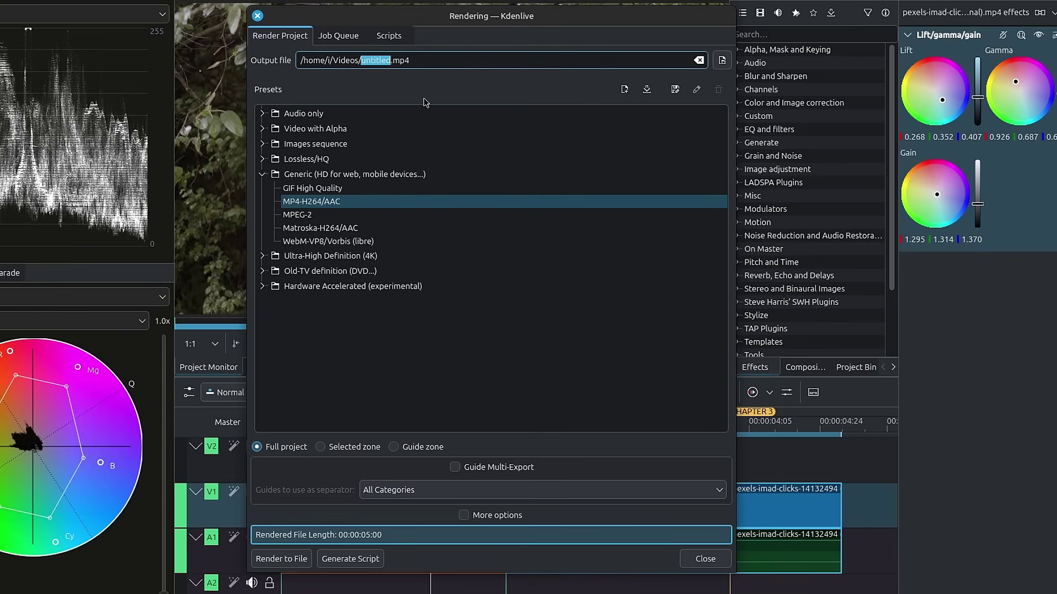
type("testrender_V1")
left_click(722, 60)
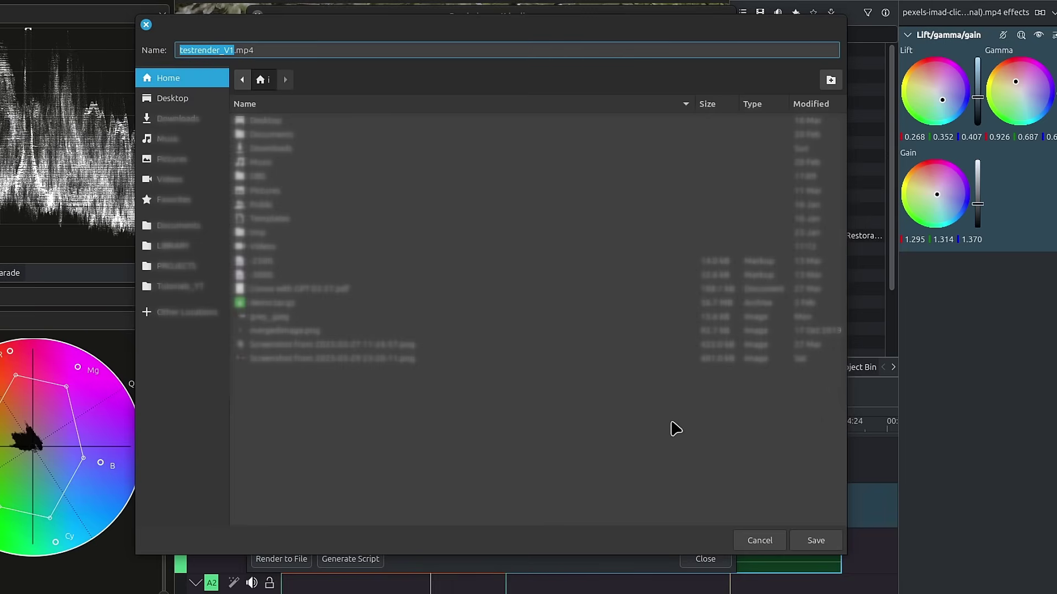
left_click(812, 543)
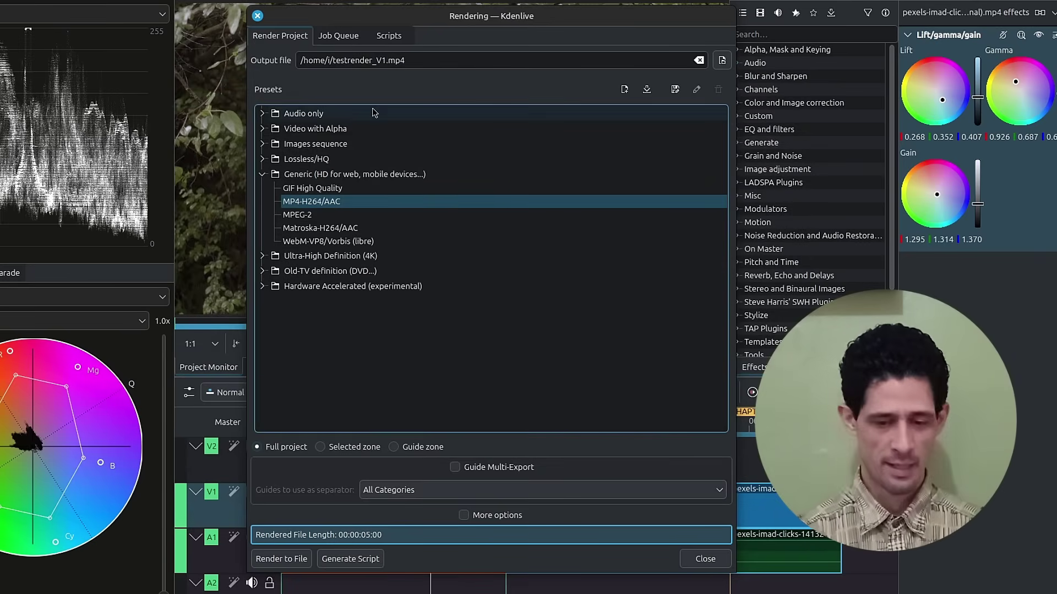
left_click(263, 114)
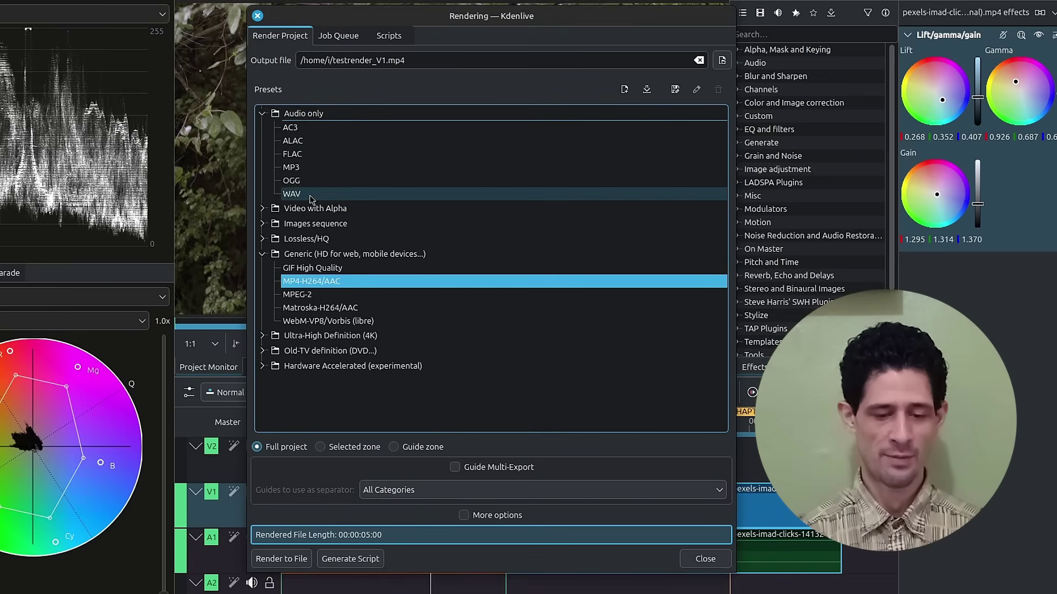
left_click(264, 114)
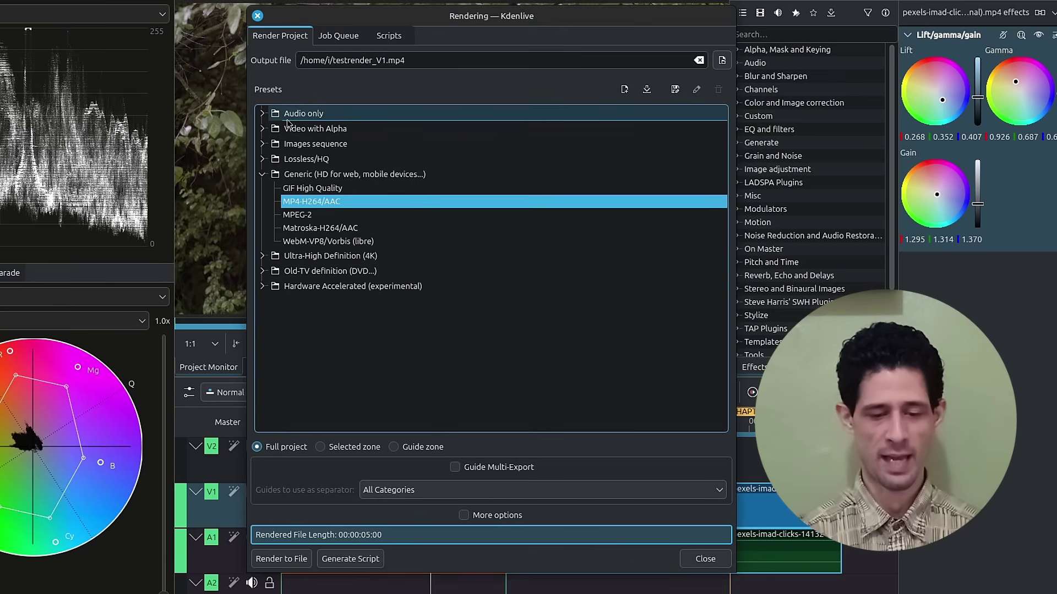
left_click(262, 116)
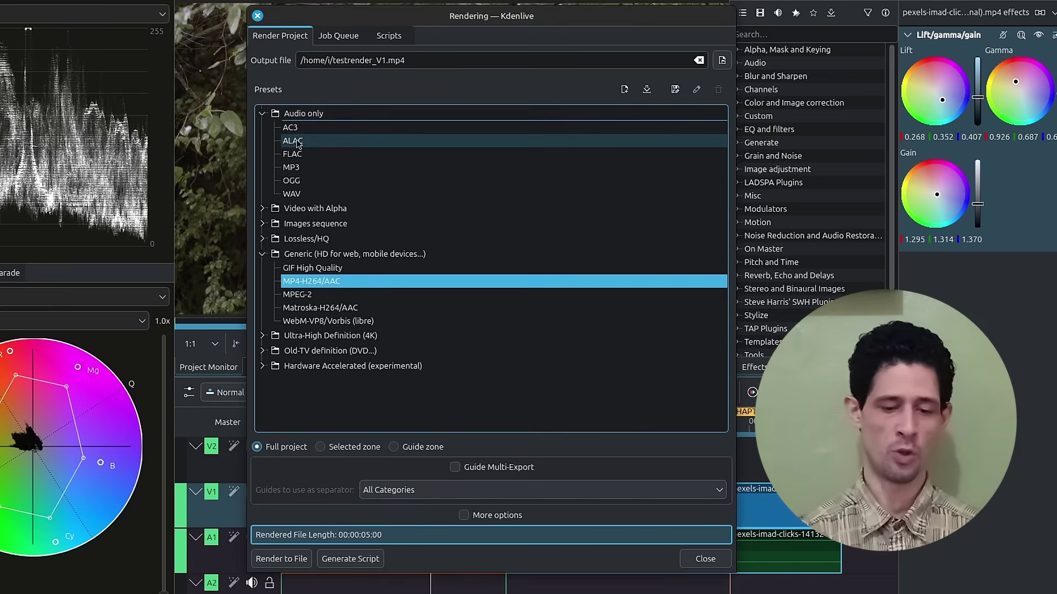
left_click(263, 115)
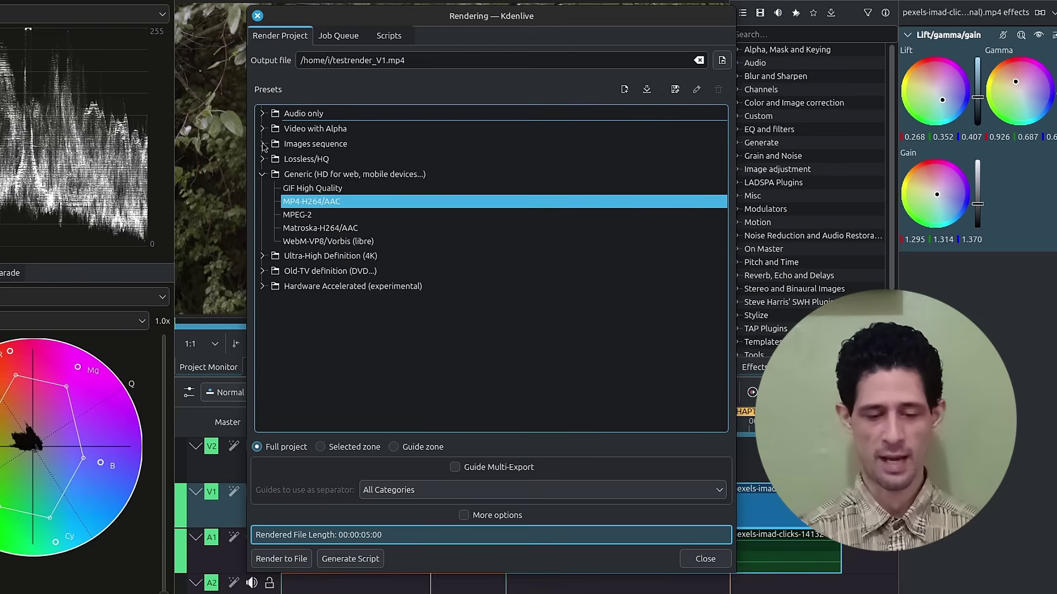
left_click(263, 130)
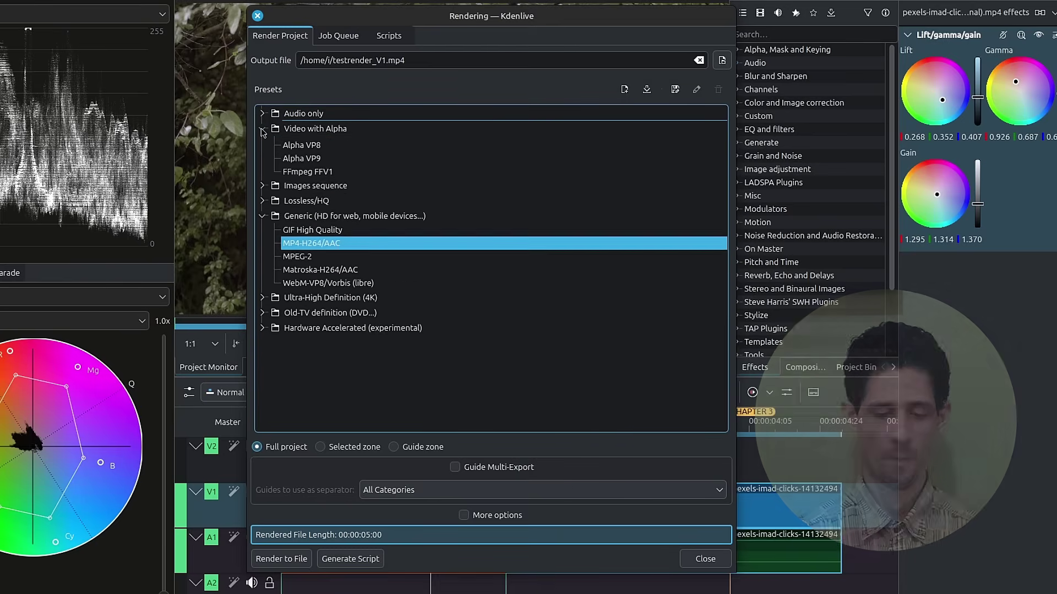
left_click(263, 129)
left_click(264, 144)
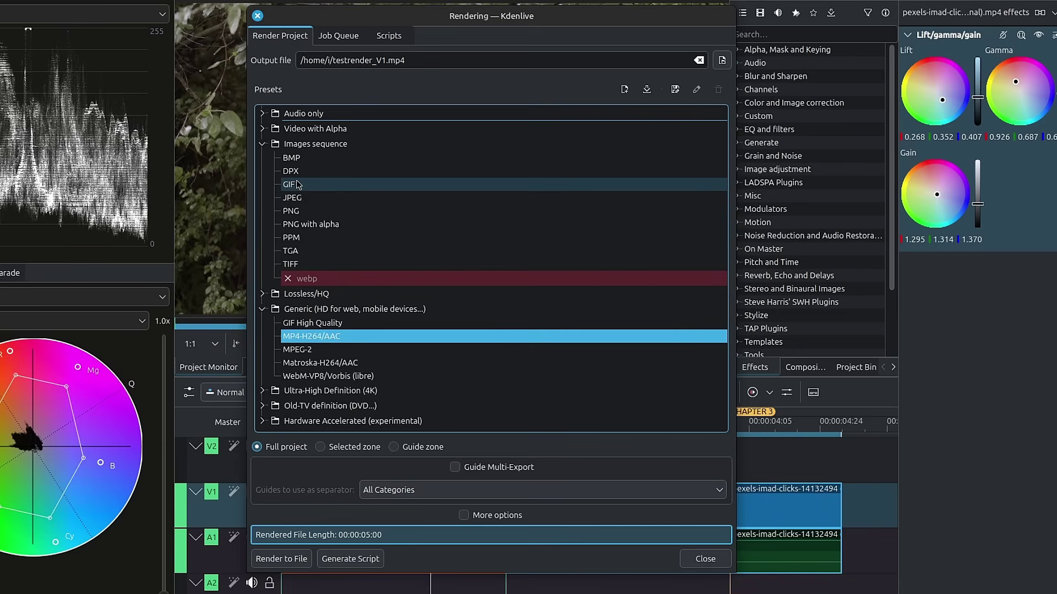
left_click(262, 144)
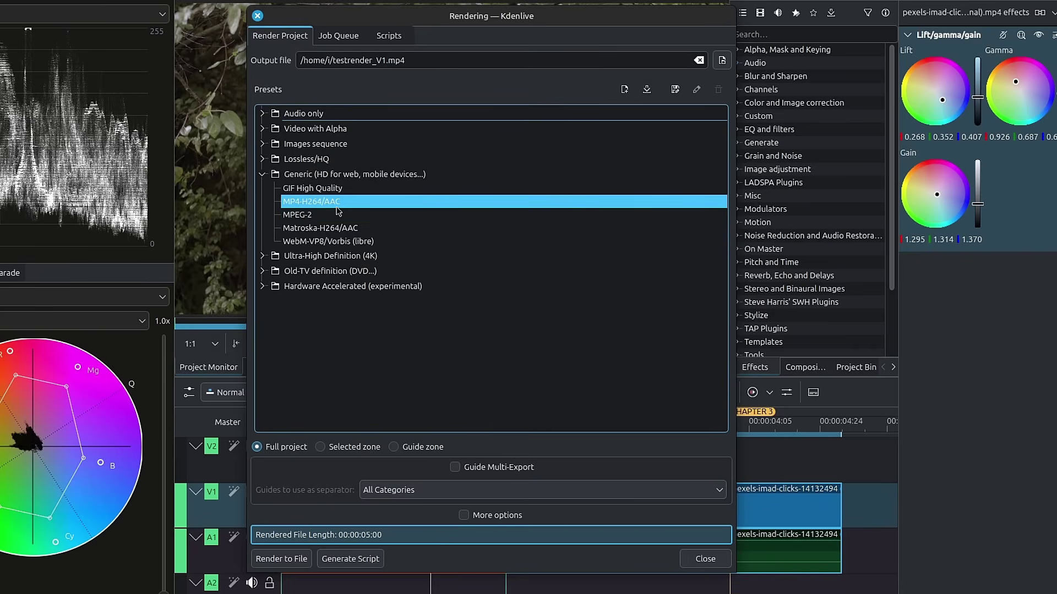
Expand the Ultra-High Definition (4K) and Hardware Accelerated (experimental) preset folders
left_click(265, 260)
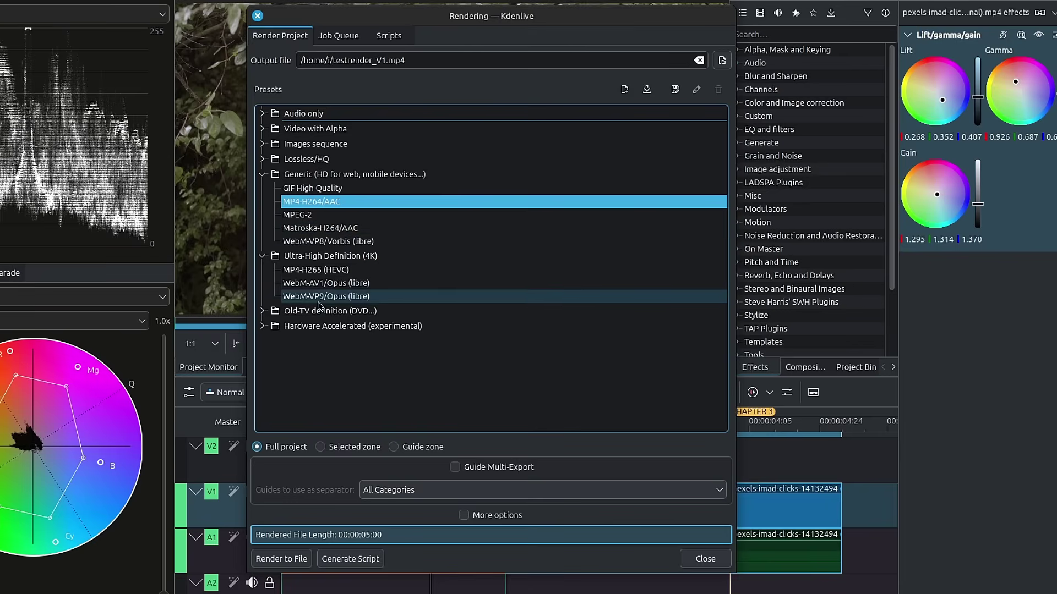
left_click(262, 327)
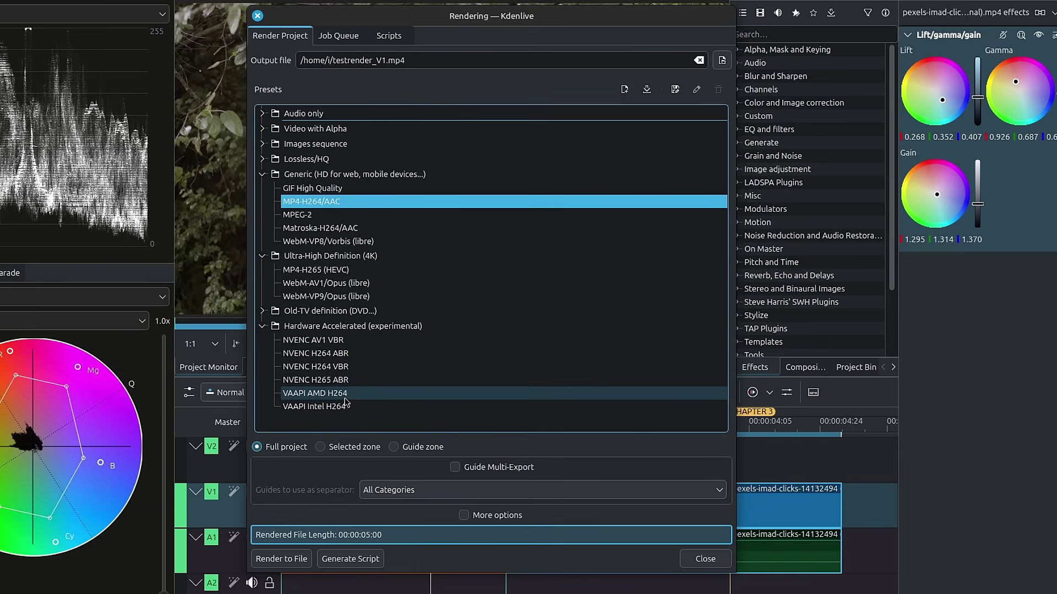
Collapse the Hardware Accelerated presets, browse the downloadable render profiles, then close that list
left_click(352, 326)
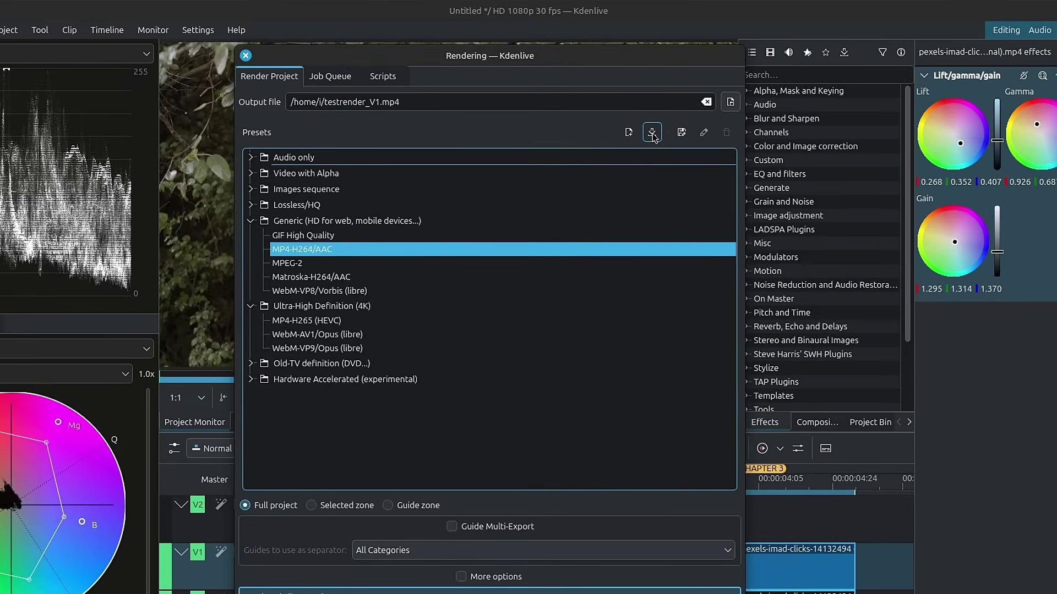
left_click(651, 132)
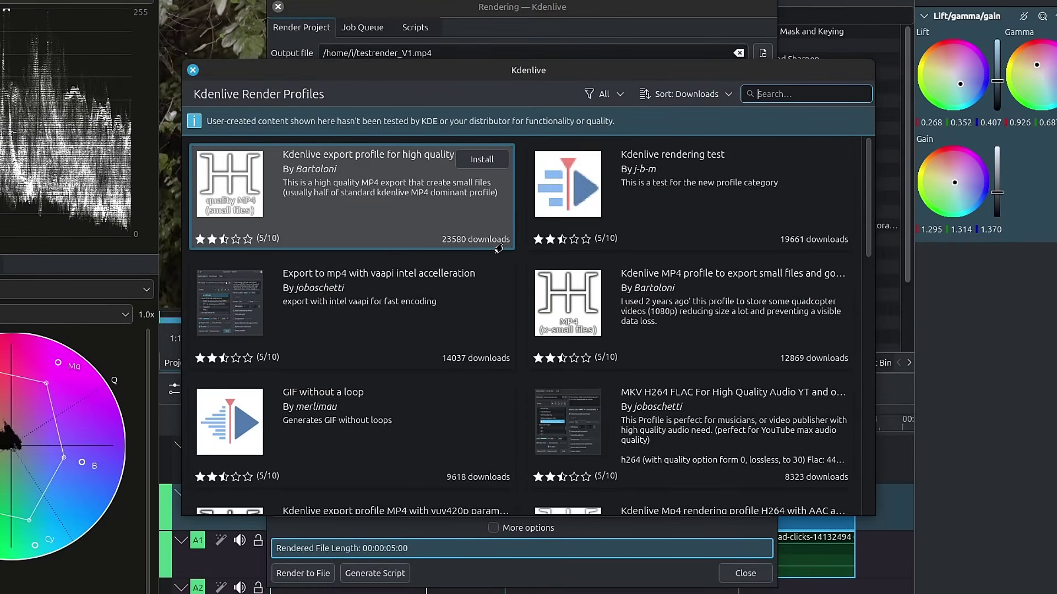
scroll(502, 247, "down", 10)
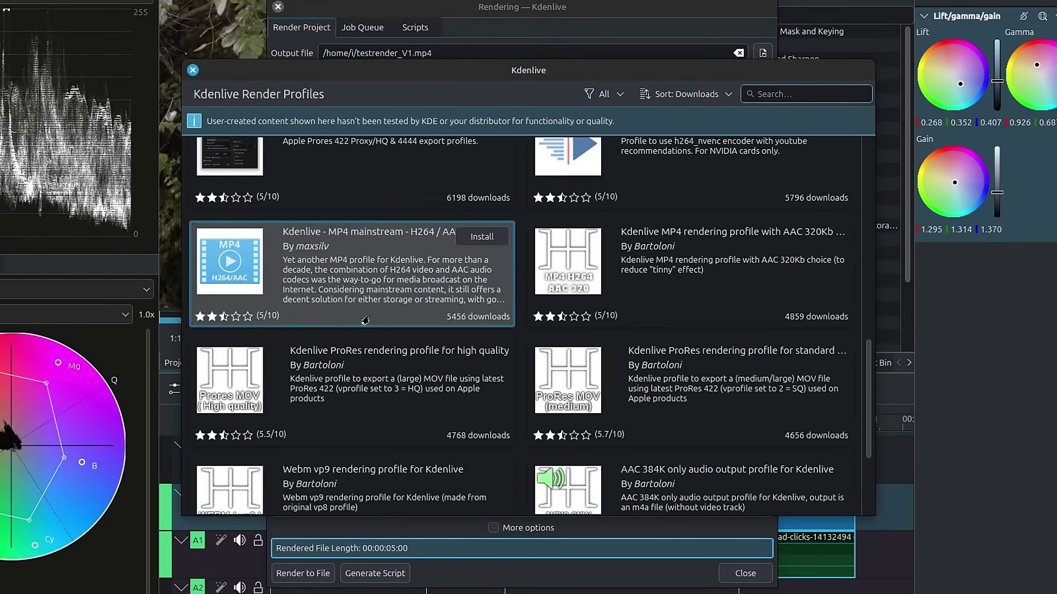
scroll(365, 320, "down", 3)
scroll(365, 320, "up", 10)
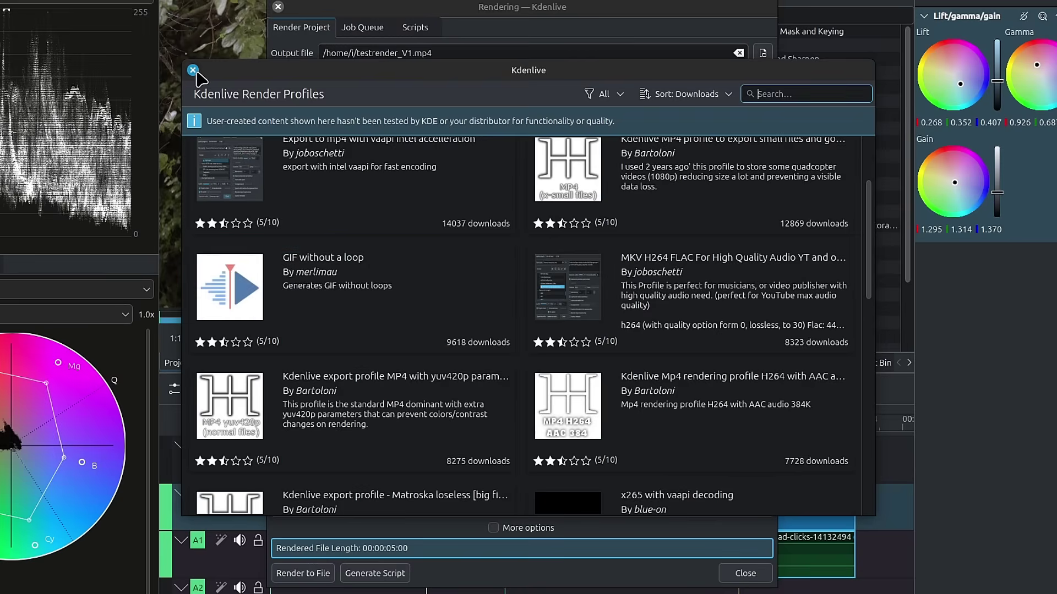
key("Escape")
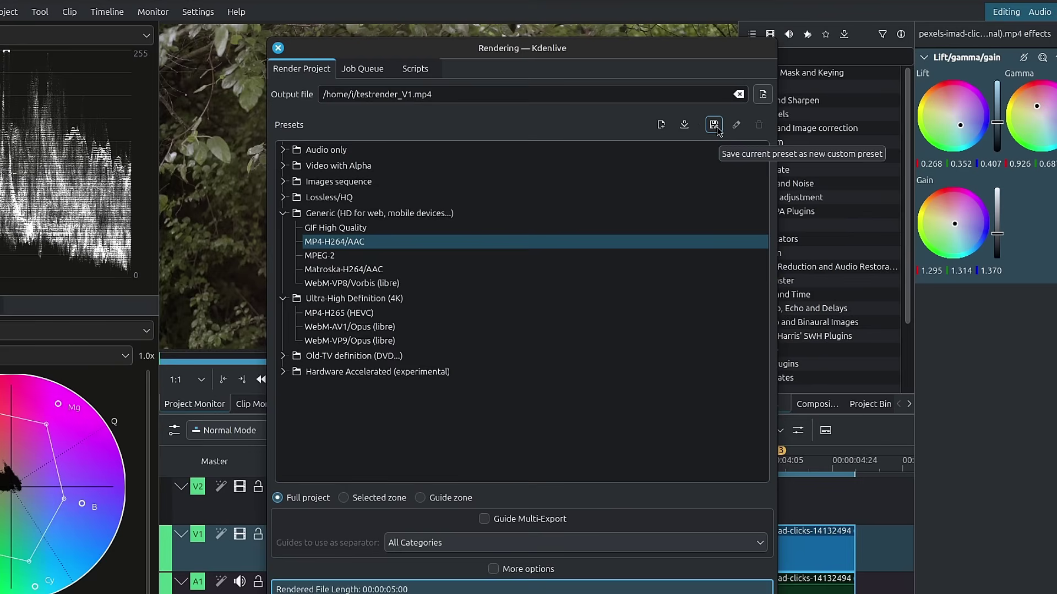
Try the ProRes 4444 and ProRes 422 (HQ) presets, then collapse the Lossless/HQ group
left_click(283, 197)
left_click(333, 272)
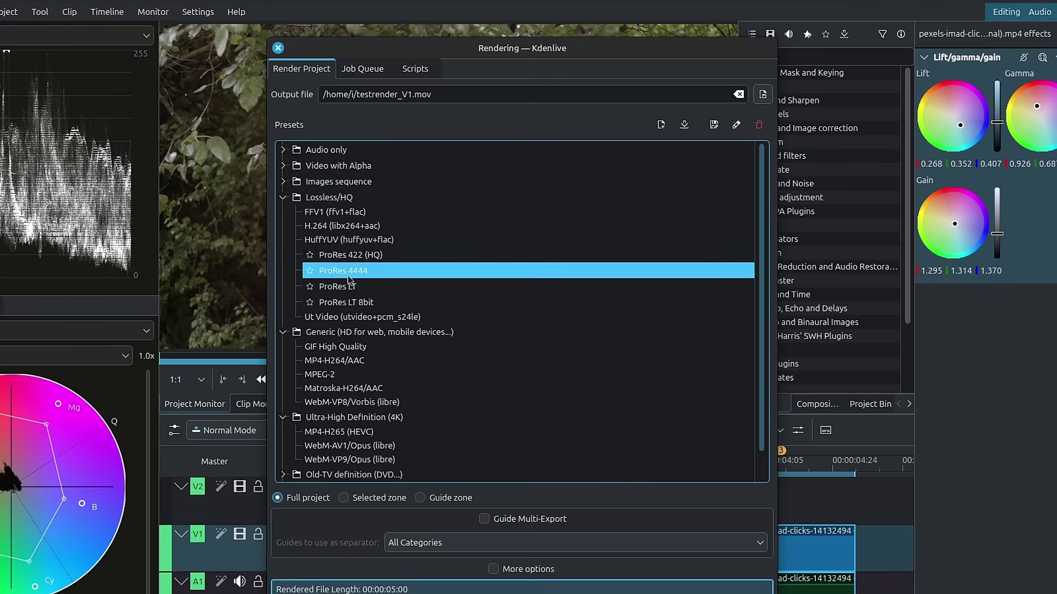
left_click(361, 258)
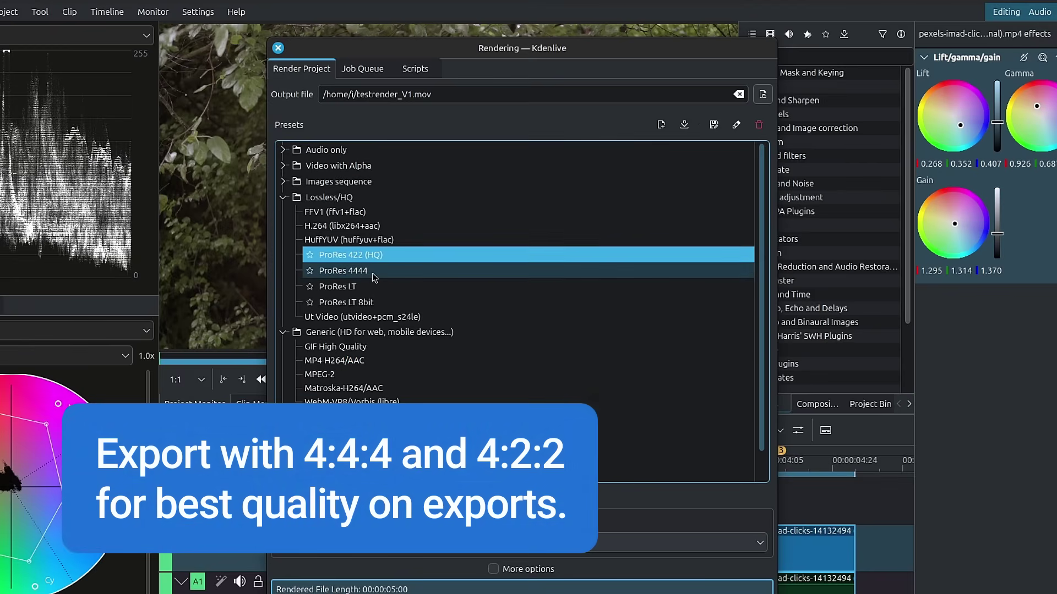
left_click(375, 273)
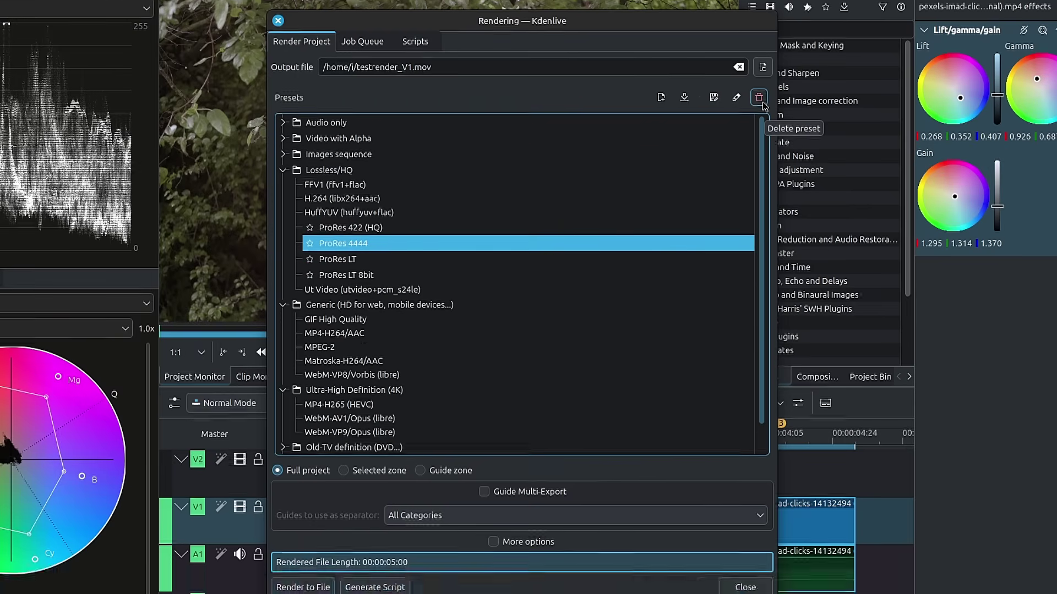
left_click(761, 129)
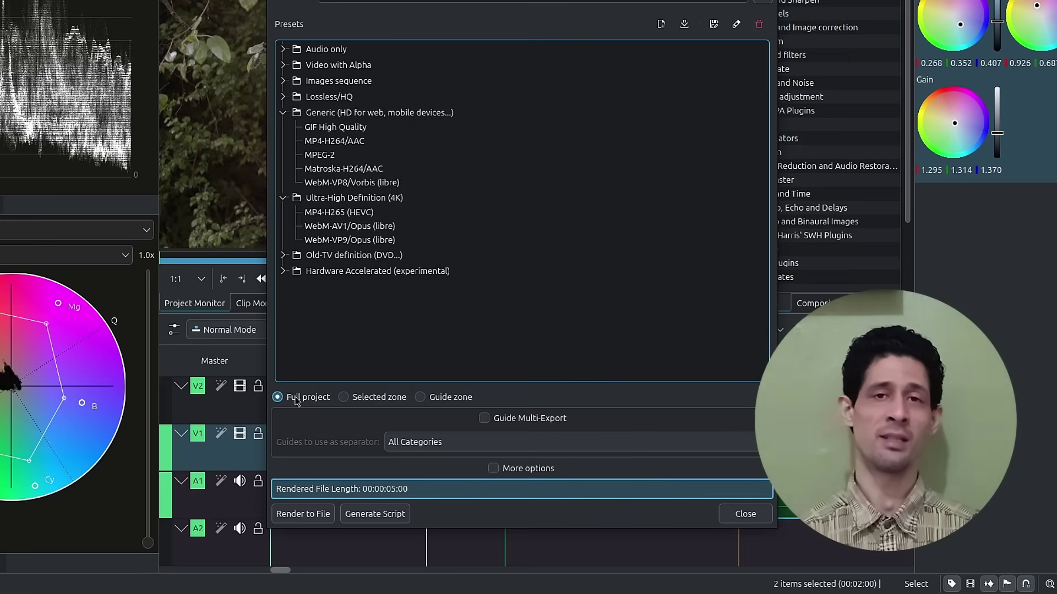
Render only the selected zone, marked in at 00:00:01:03 and out at 00:00:02:19
left_click(353, 402)
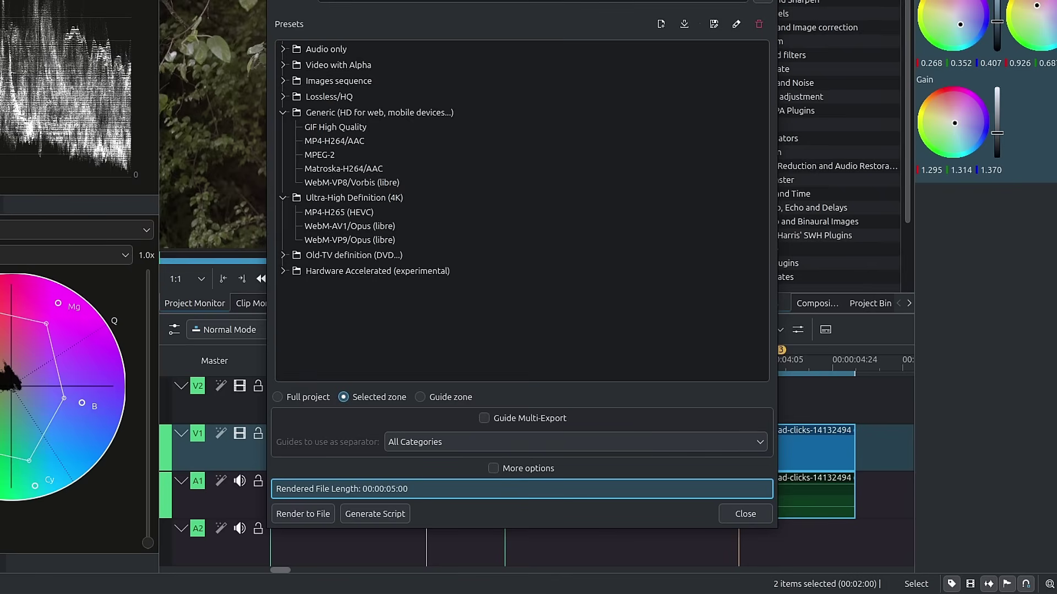
left_click_drag(505, 0, 572, 452)
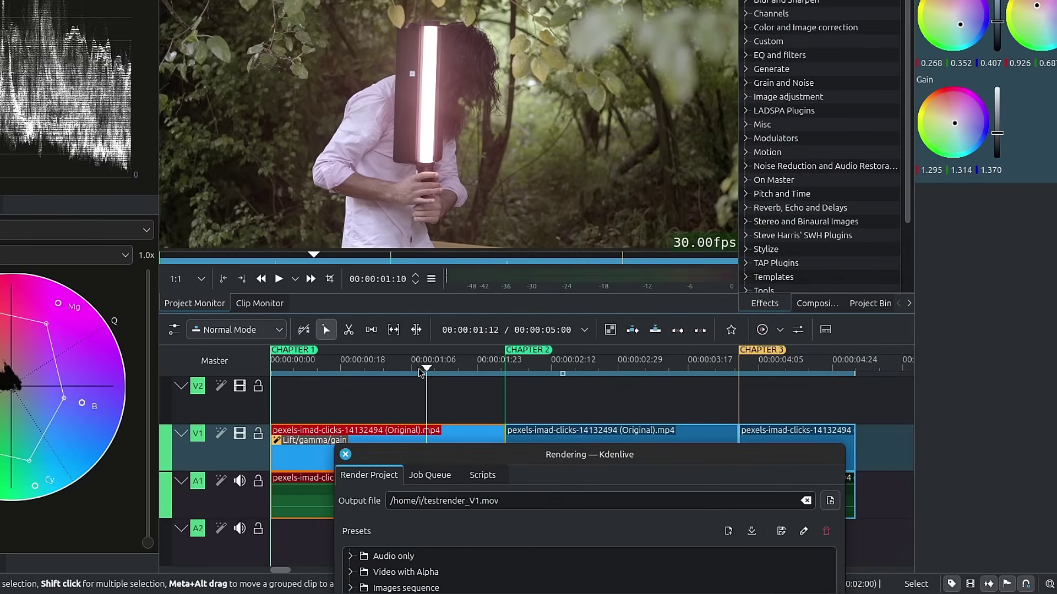
left_click(400, 373)
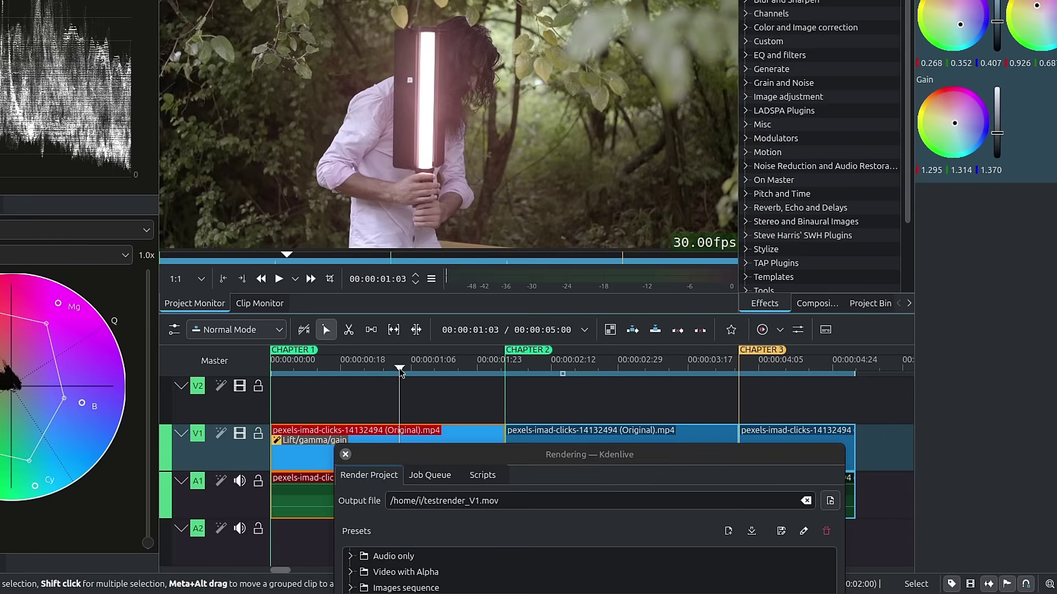
key("i")
left_click(579, 370)
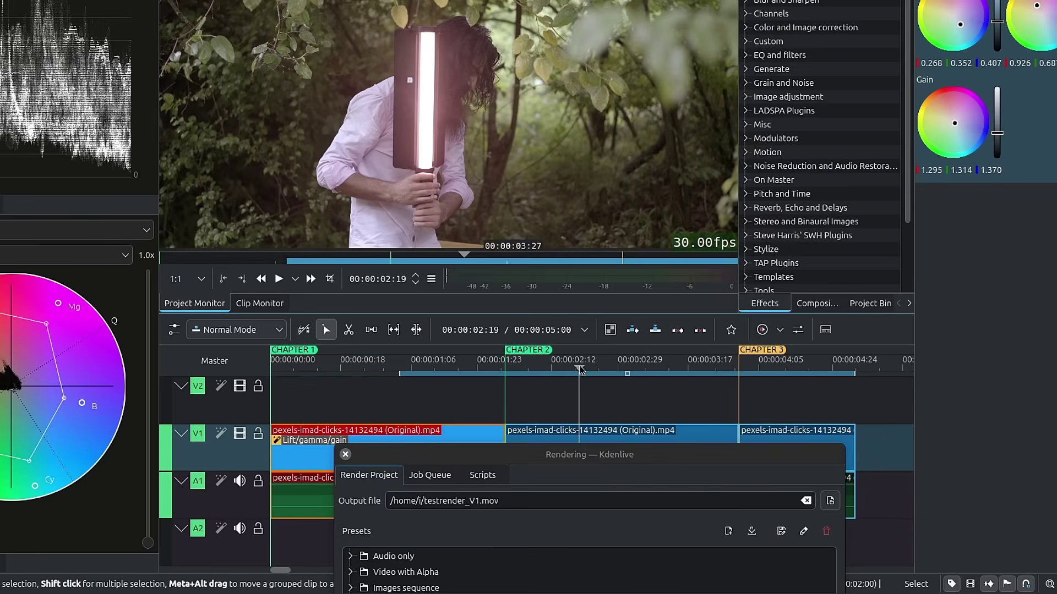
key("o")
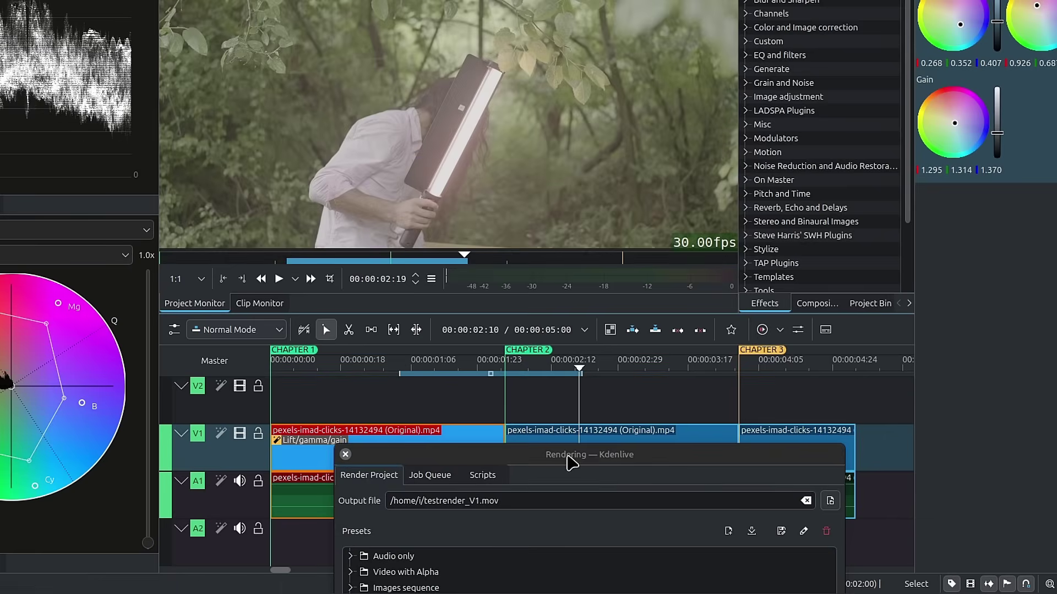
left_click_drag(566, 457, 507, 1)
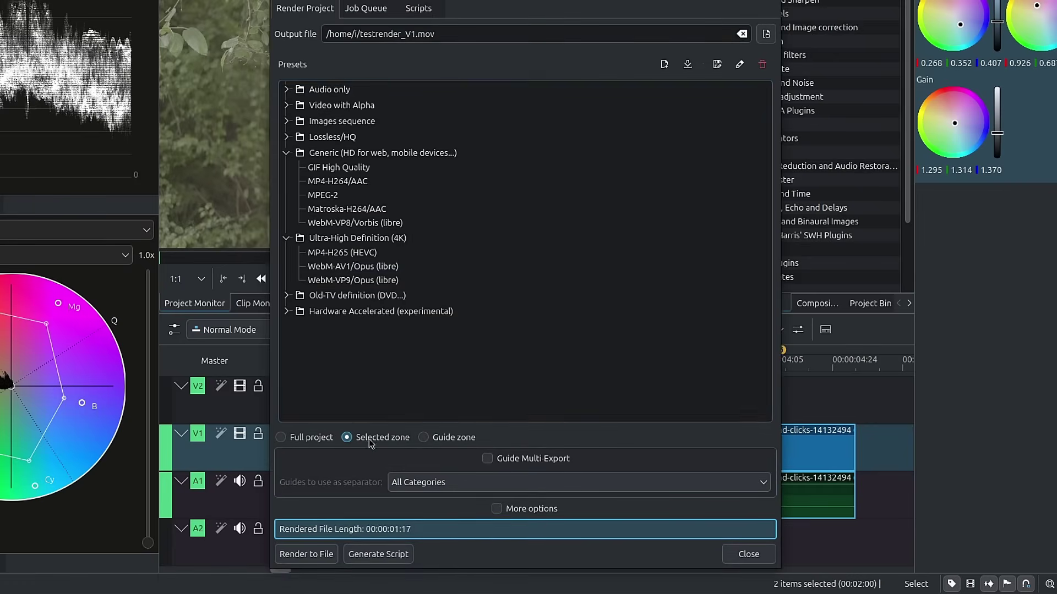
Switch the render range to Guide zone and check the chapter guides on the timeline
left_click_drag(430, 442, 435, 379)
left_click(429, 375)
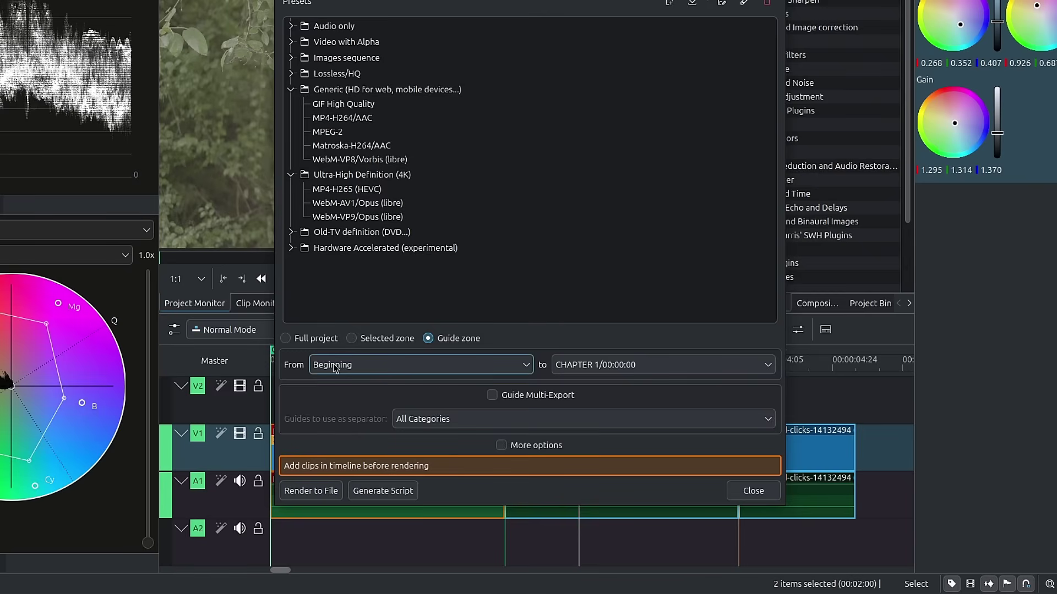
left_click_drag(496, 5, 515, 528)
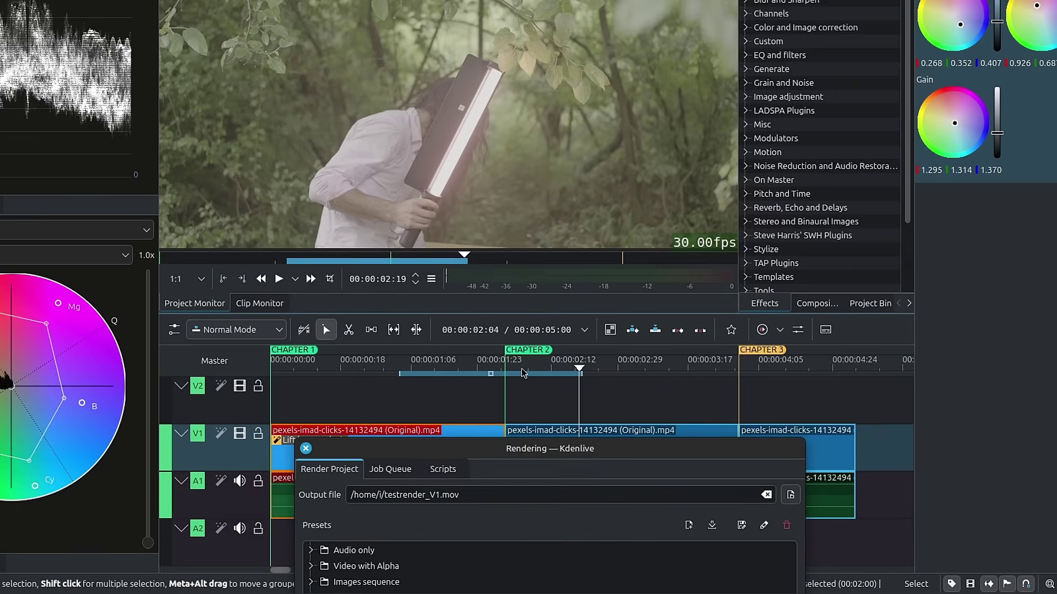
left_click_drag(586, 449, 603, 0)
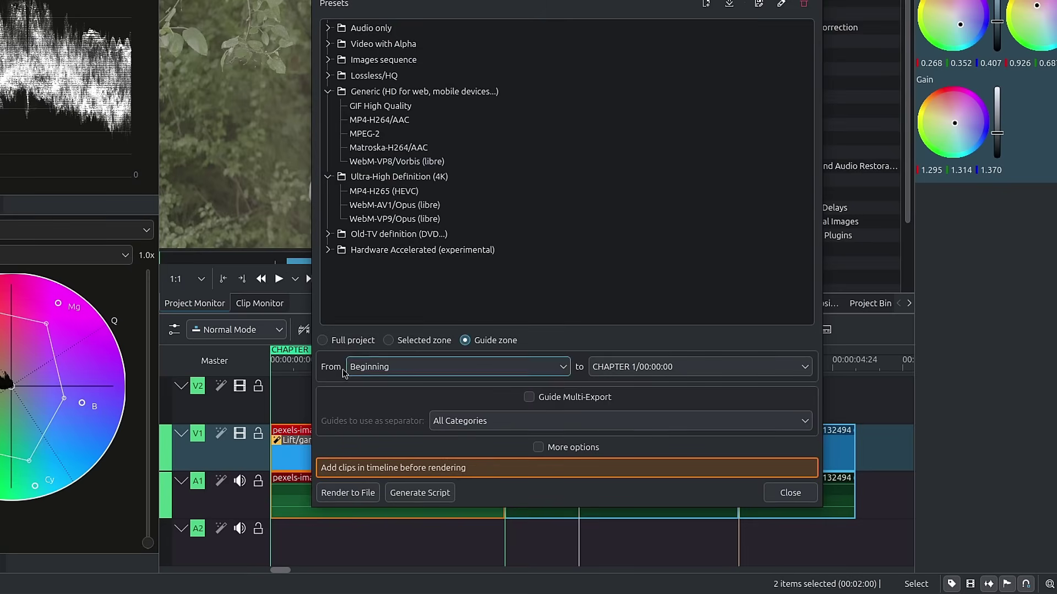
Set the guide zone to run from CHAPTER 1 to CHAPTER 3
left_click(368, 373)
left_click(407, 404)
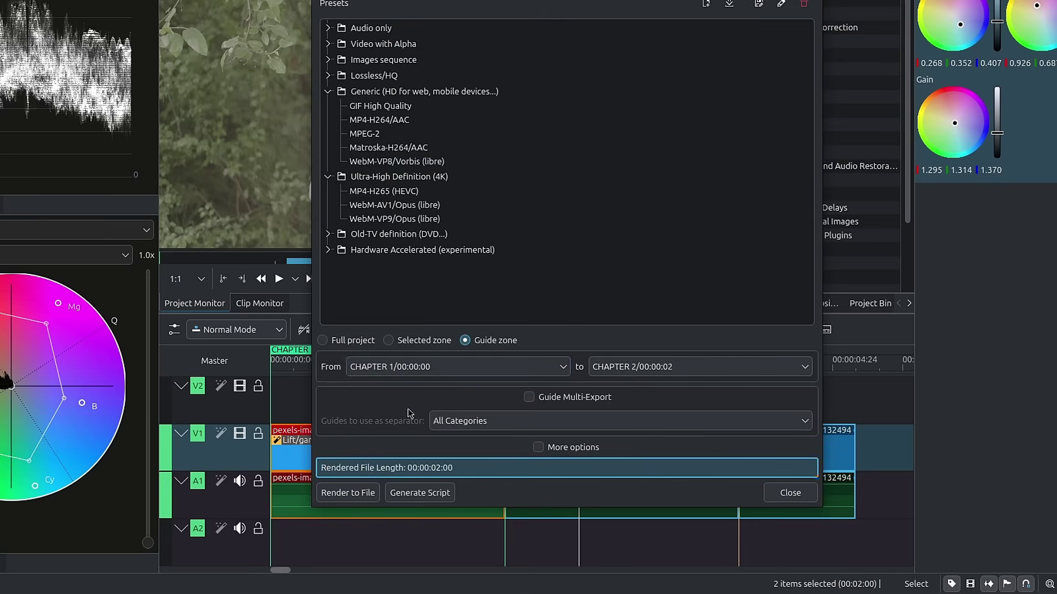
left_click(595, 367)
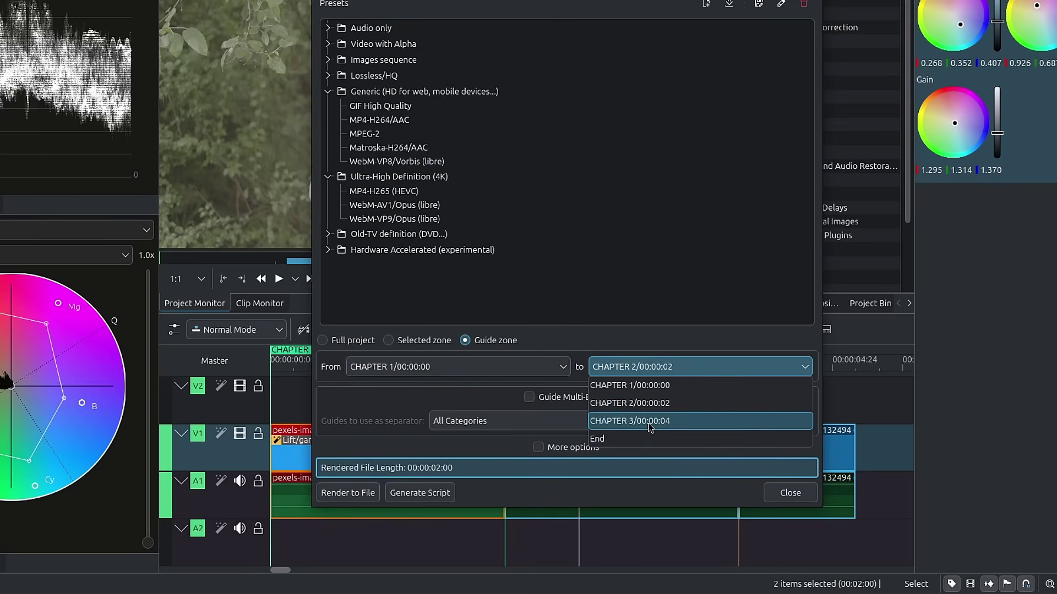
left_click(649, 421)
left_click(662, 374)
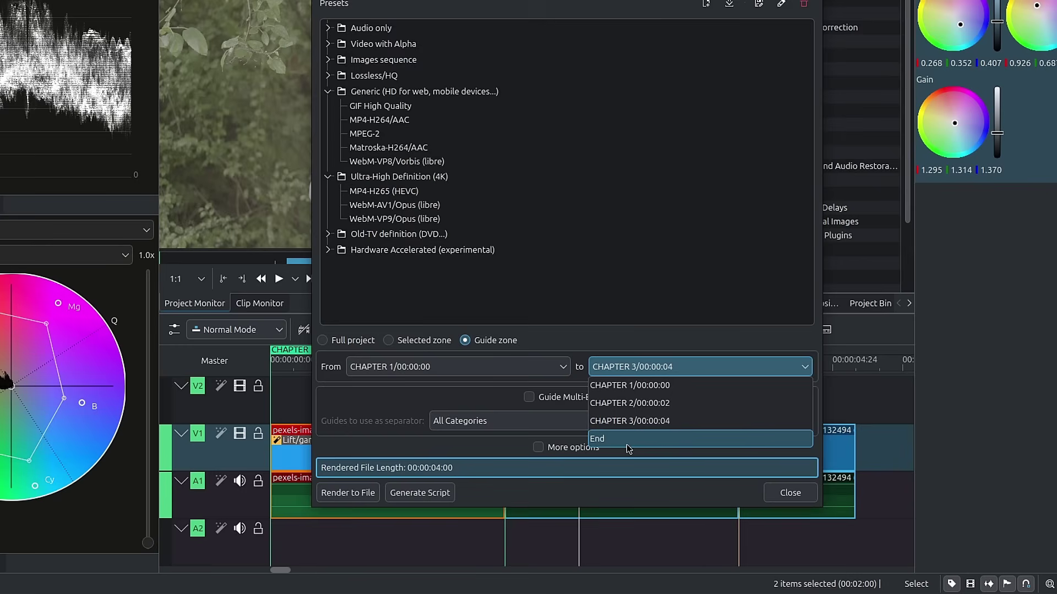
left_click(656, 367)
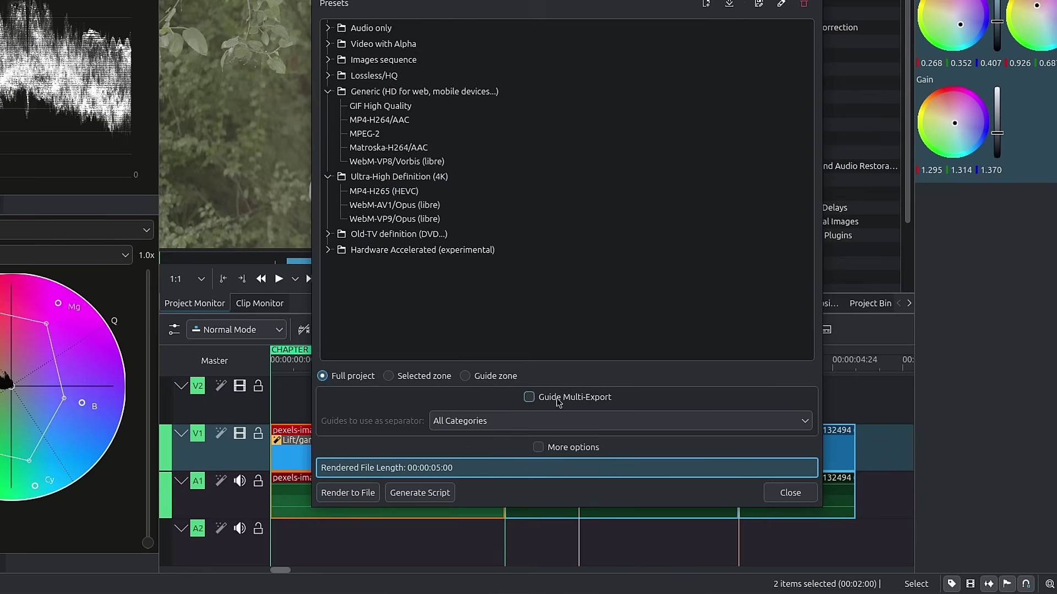
left_click(529, 397)
left_click(467, 420)
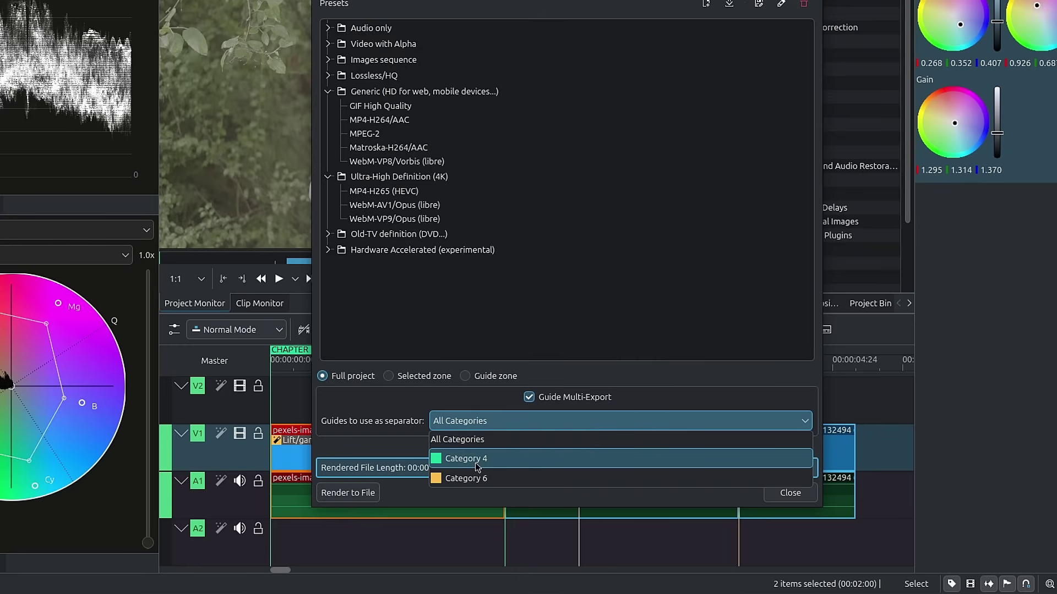
left_click(444, 437)
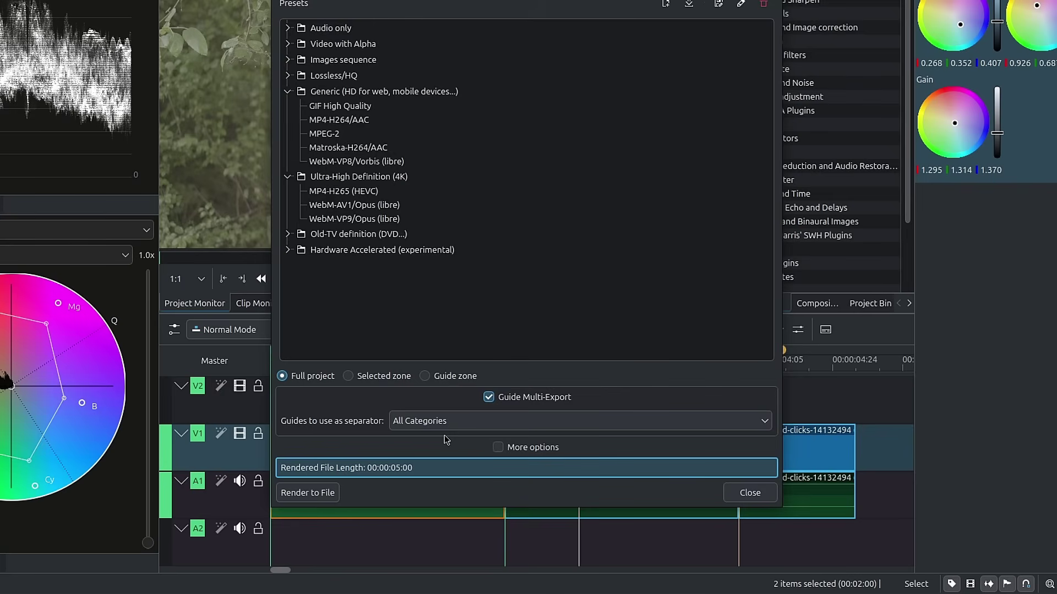
left_click(488, 397)
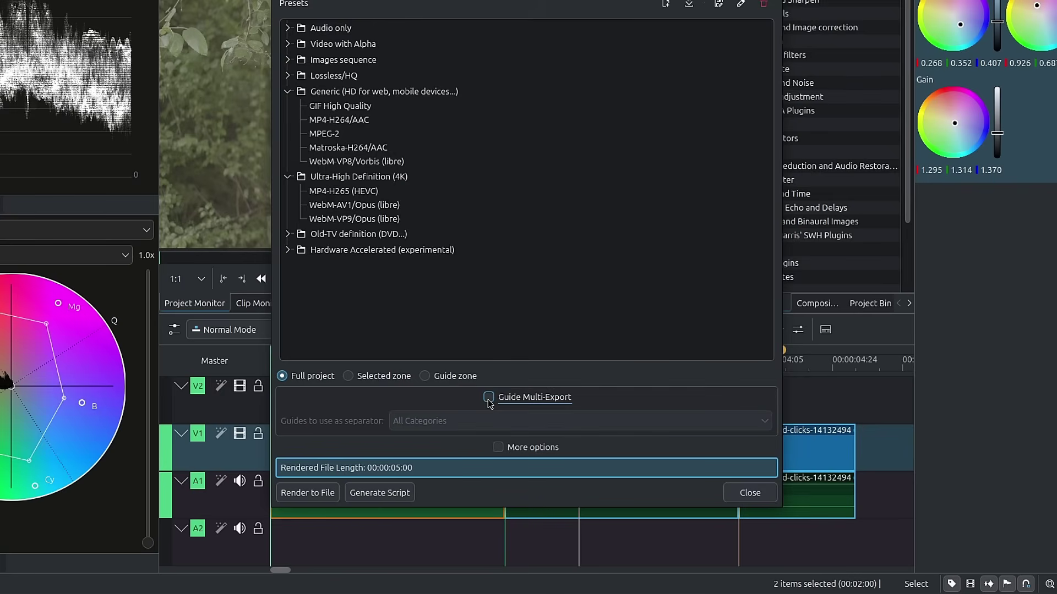
Enable More options and pick the FLAC preset from the Audio only group
left_click(498, 448)
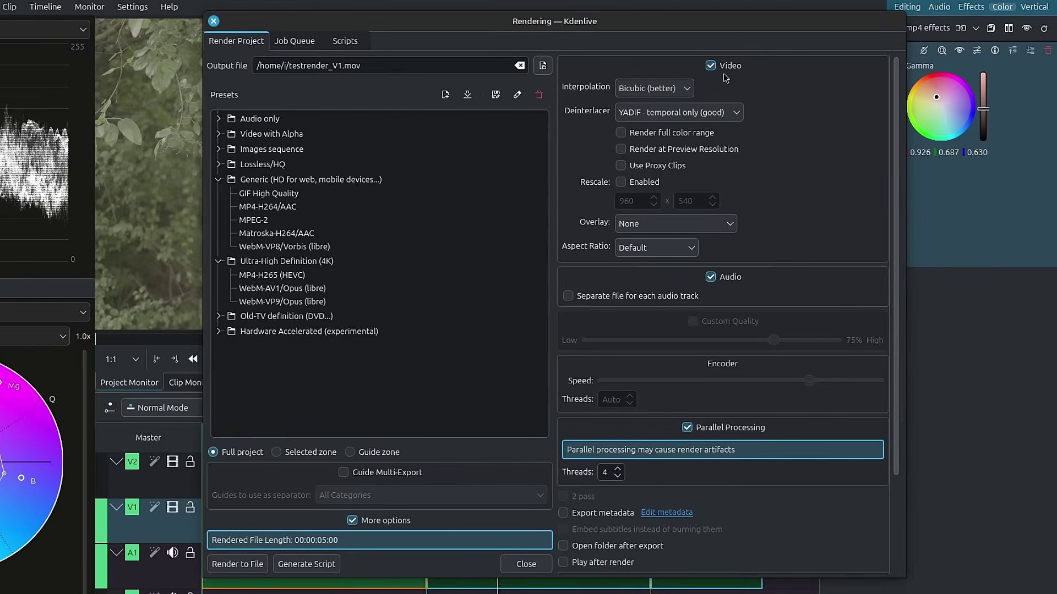
left_click(218, 120)
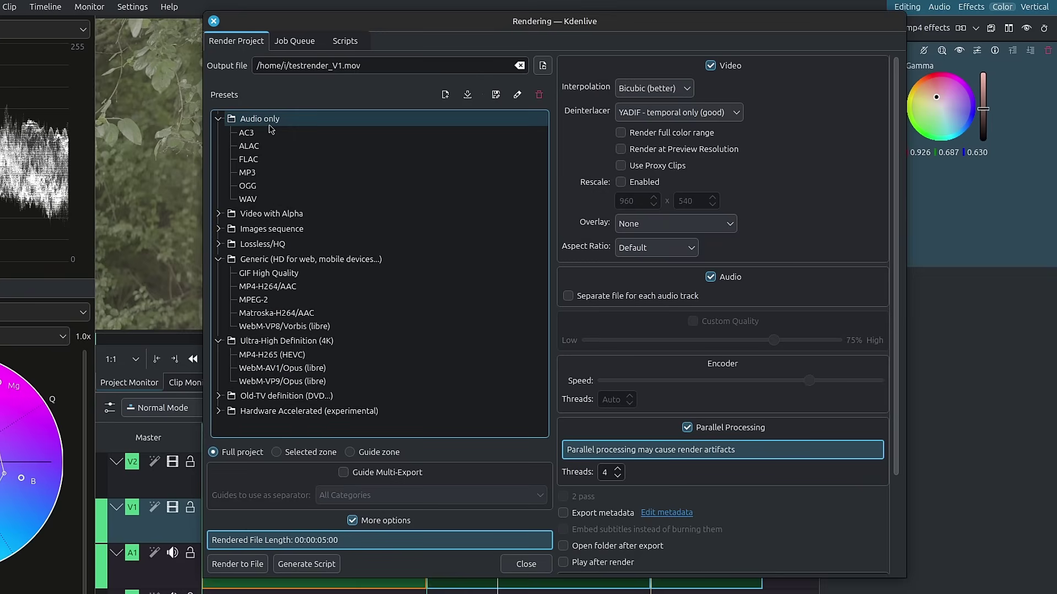
left_click(272, 159)
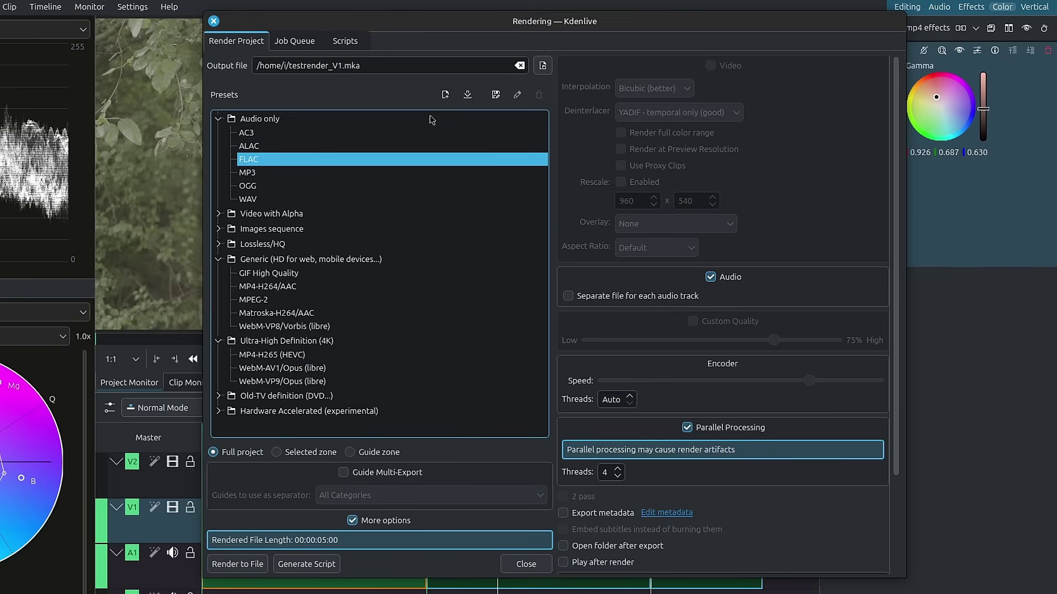
left_click(219, 119)
left_click(267, 206)
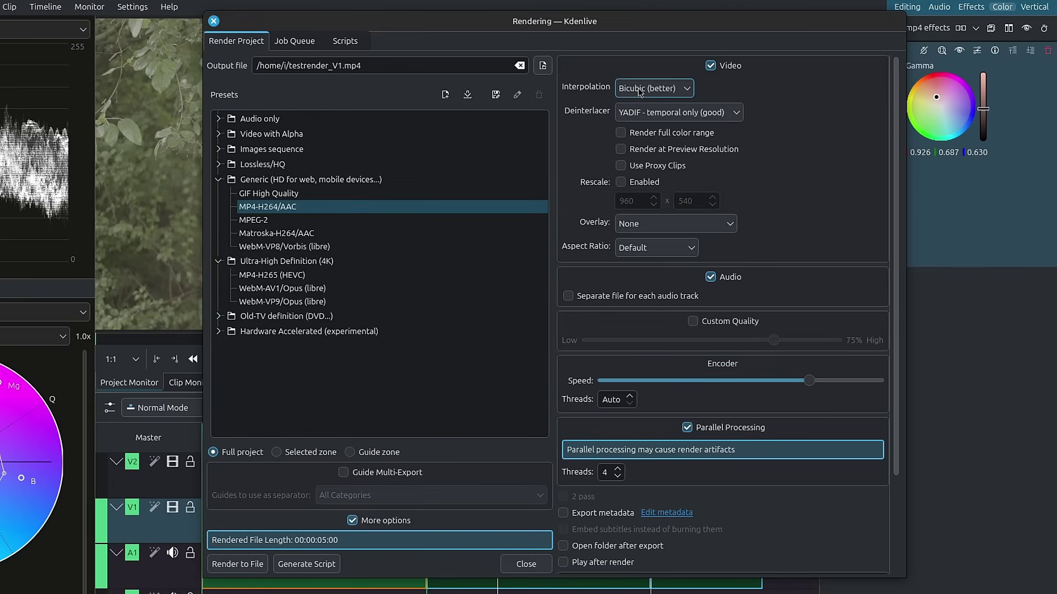
left_click(640, 92)
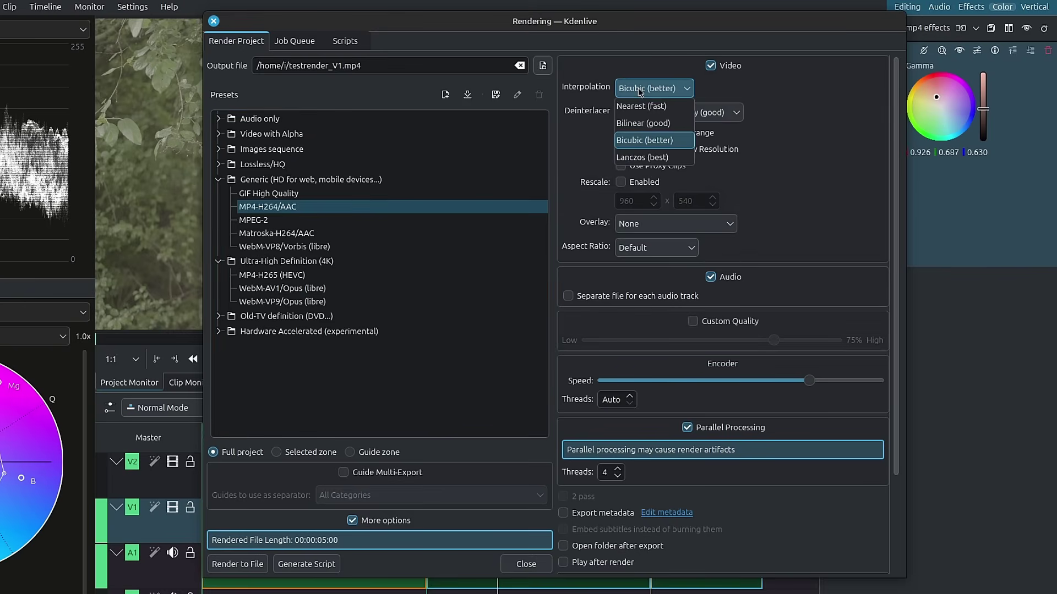
left_click(640, 92)
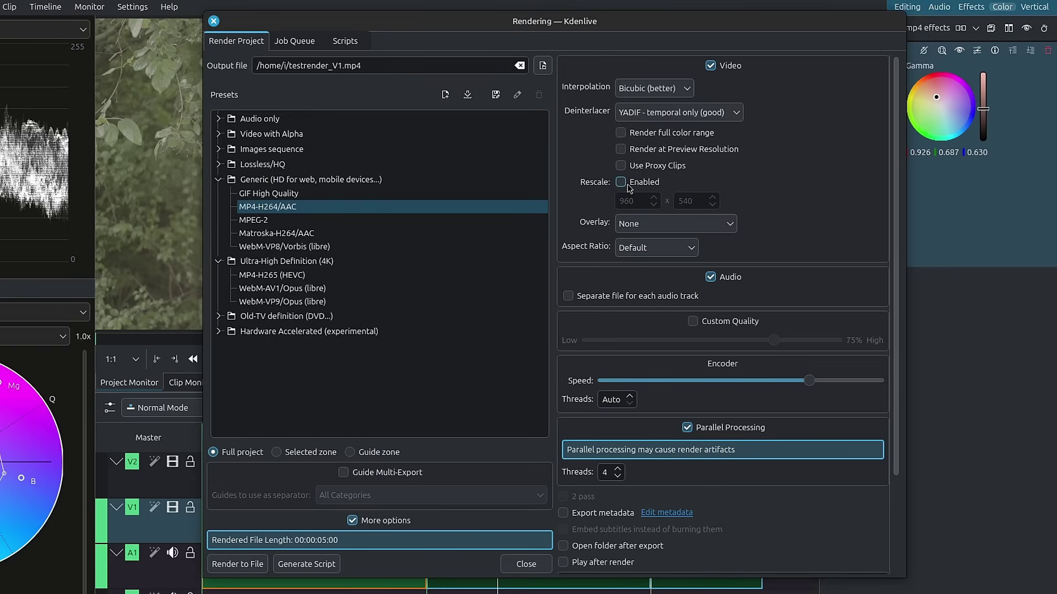
left_click(636, 86)
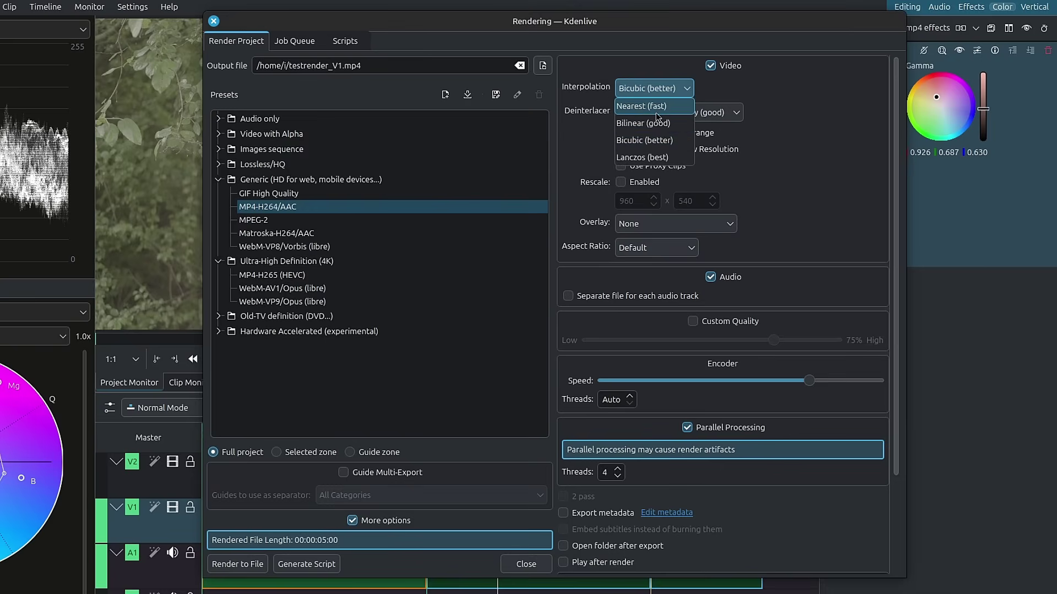
left_click(684, 91)
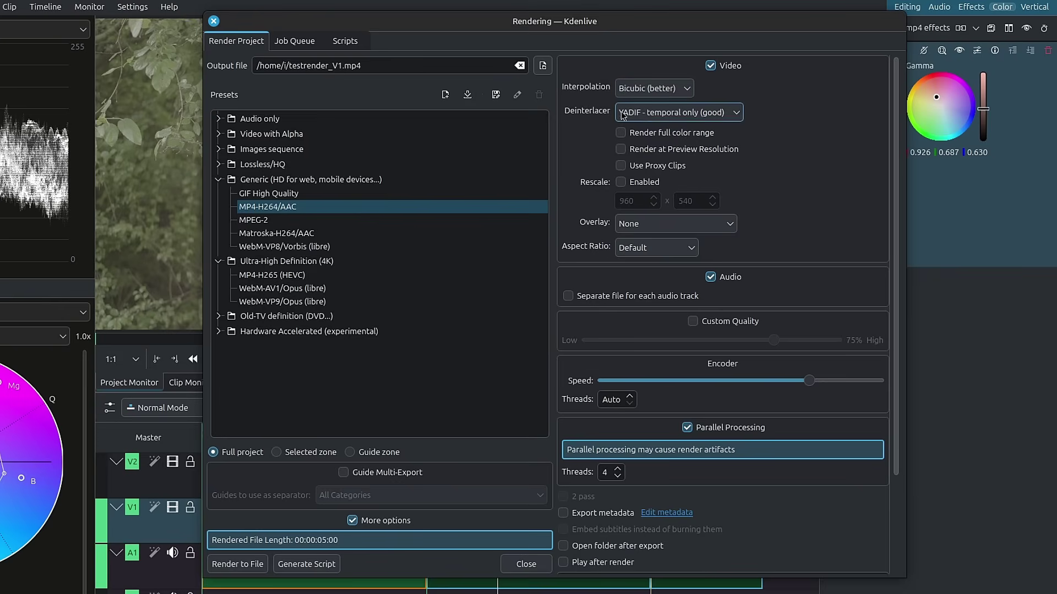
left_click(666, 115)
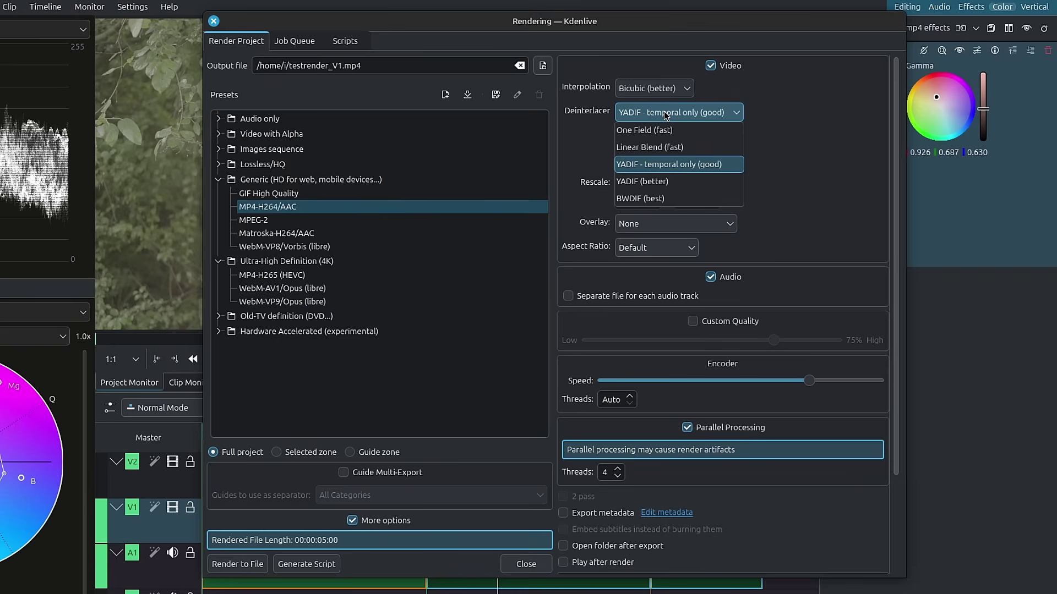
left_click(666, 115)
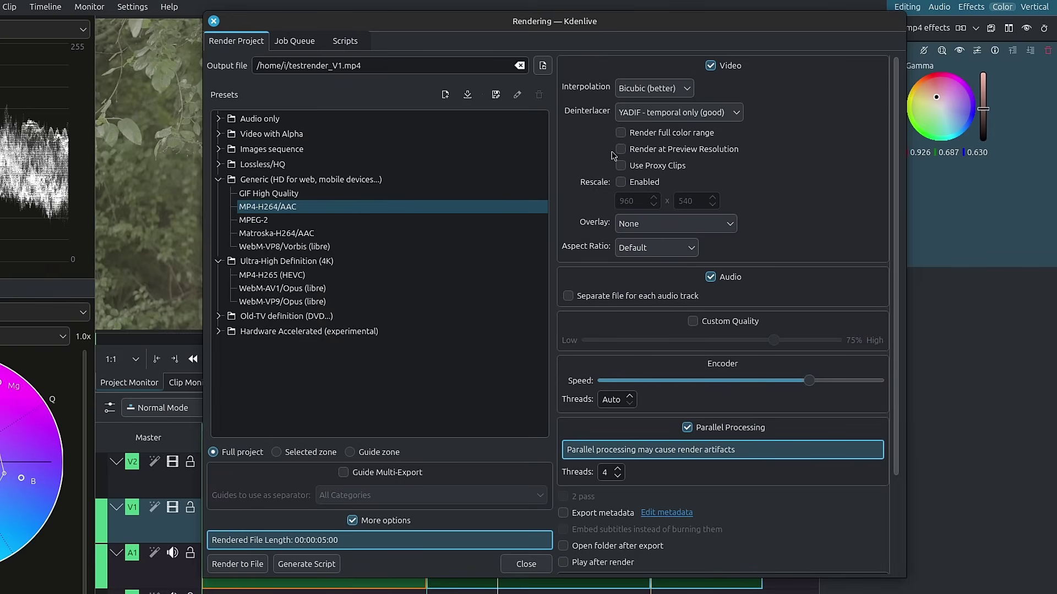
left_click_drag(612, 156, 741, 169)
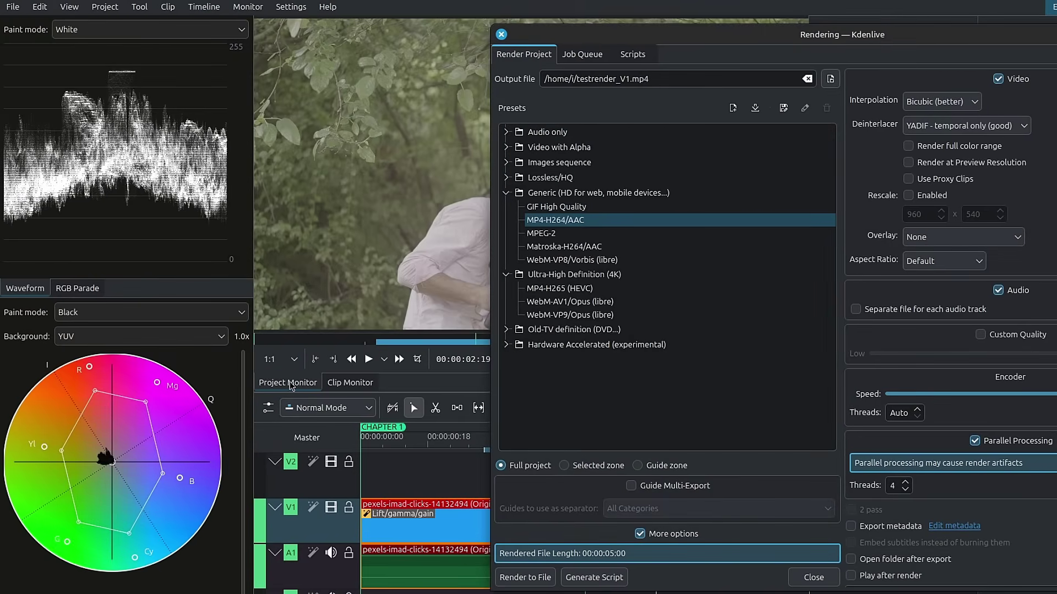
left_click(278, 360)
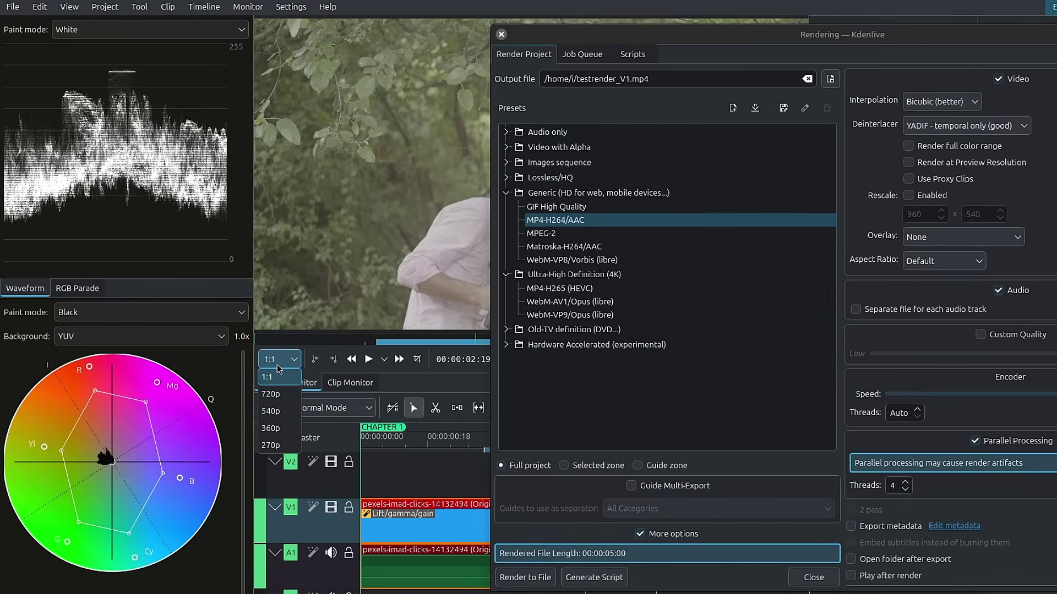
left_click(282, 364)
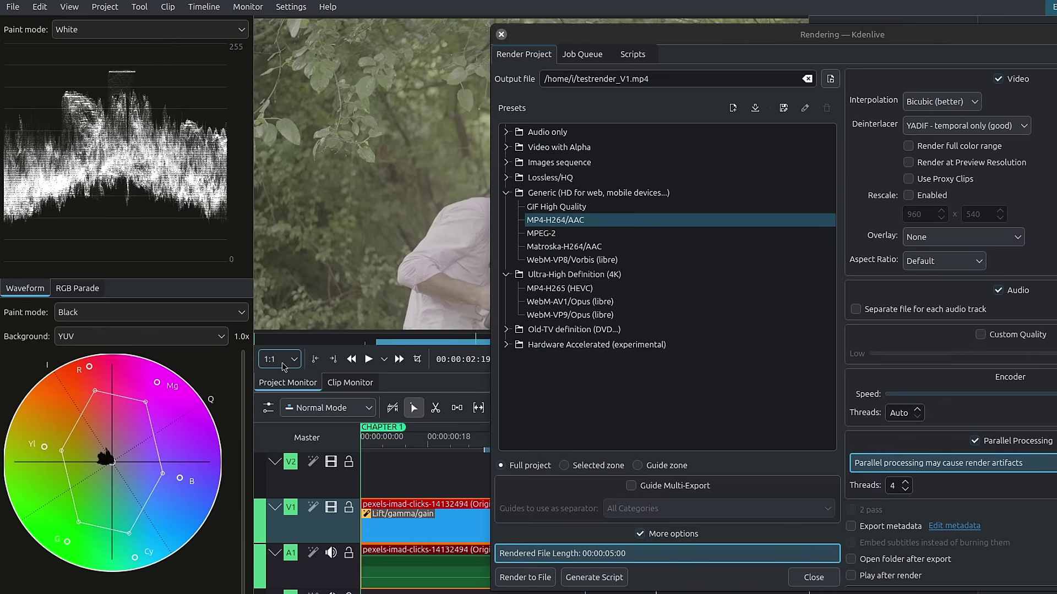
left_click(288, 360)
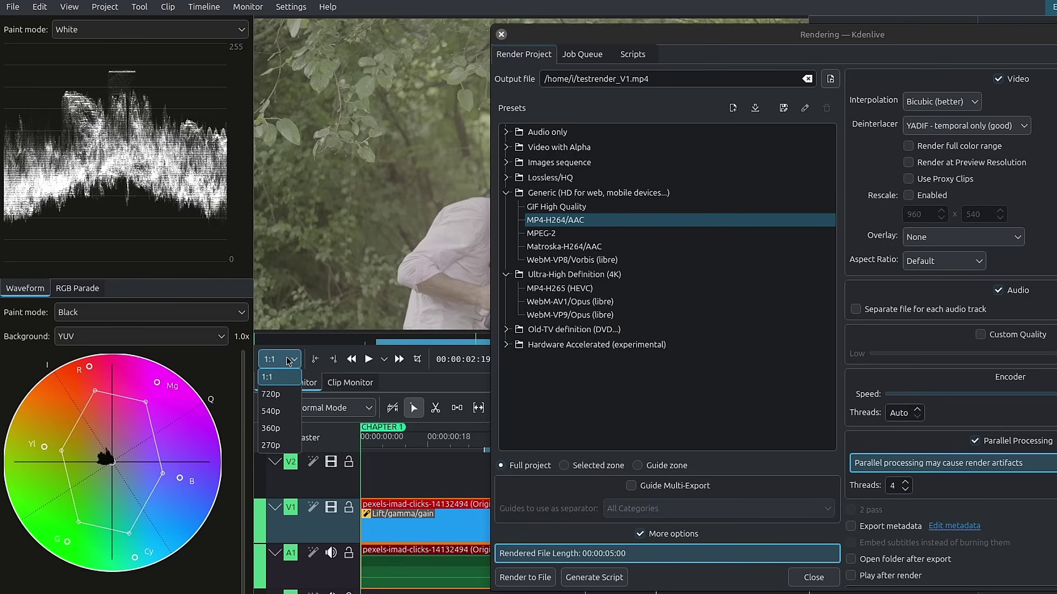
left_click(289, 361)
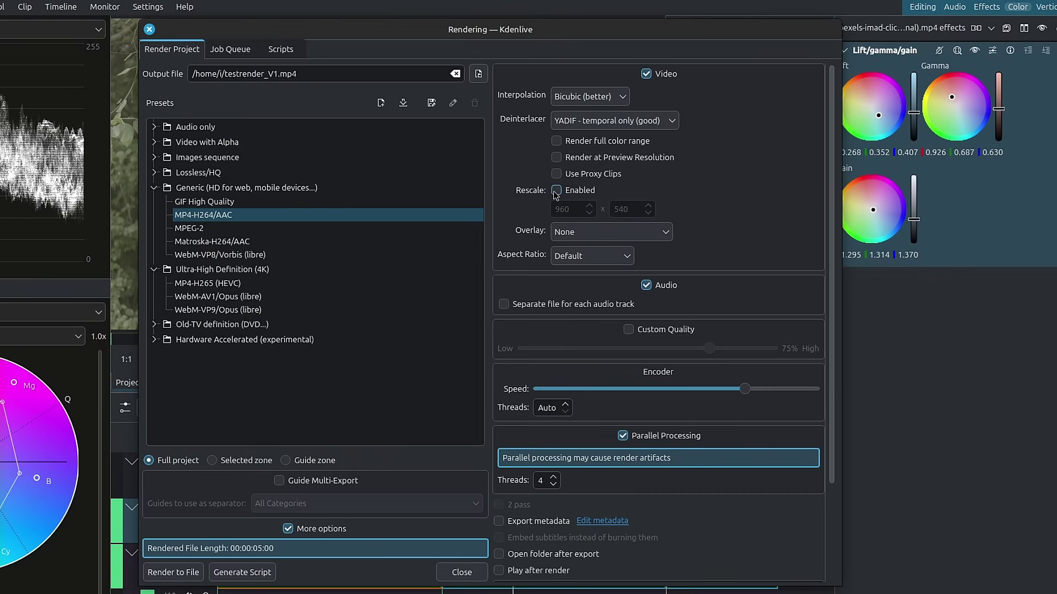
Enable rescaling at 960 x 540, leaving the aspect ratio at Default
left_click(556, 191)
left_click(566, 256)
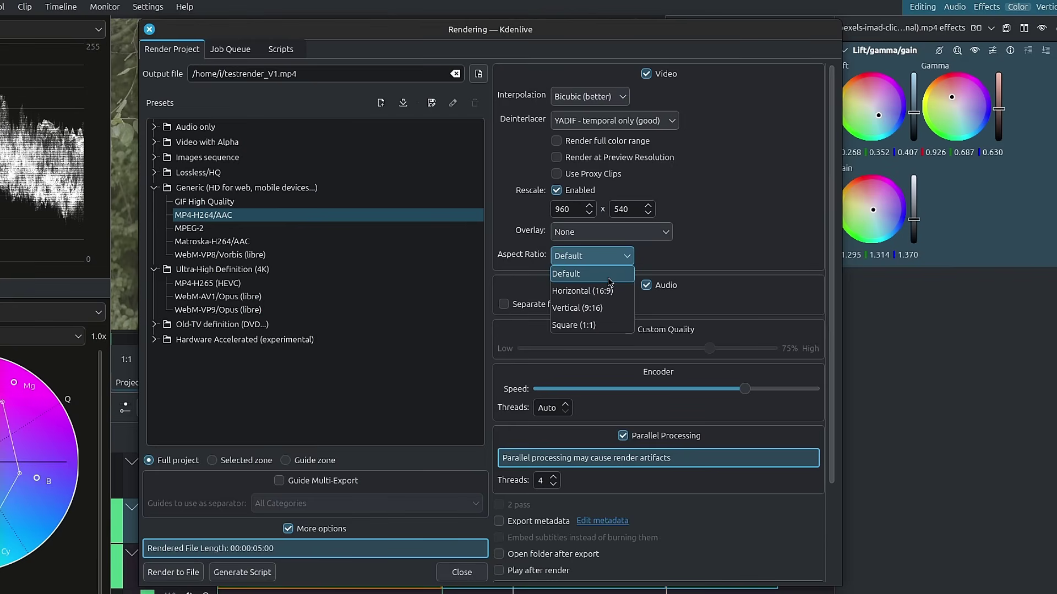
left_click(558, 198)
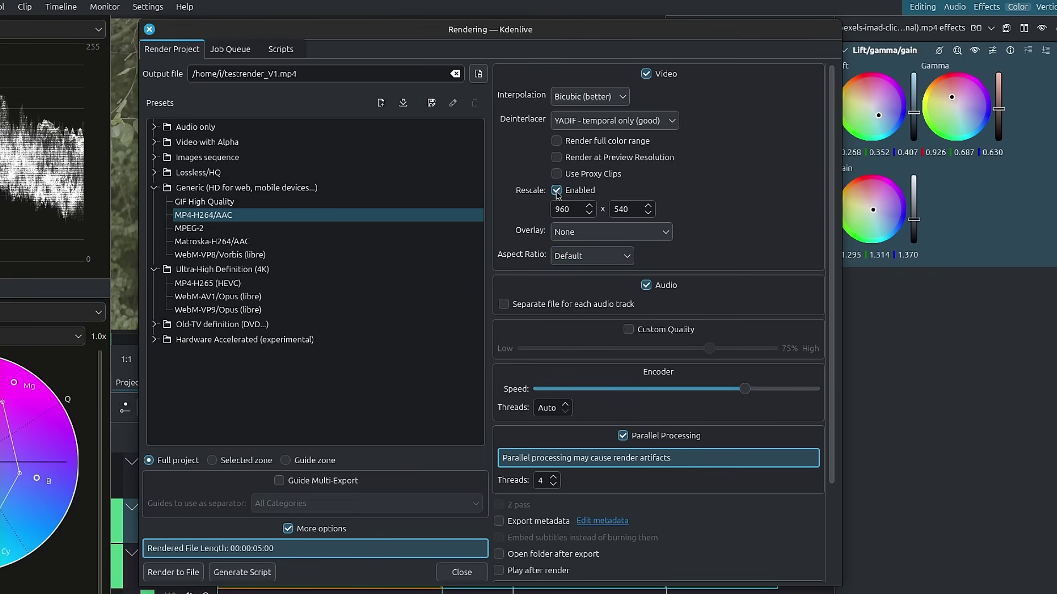
left_click(593, 99)
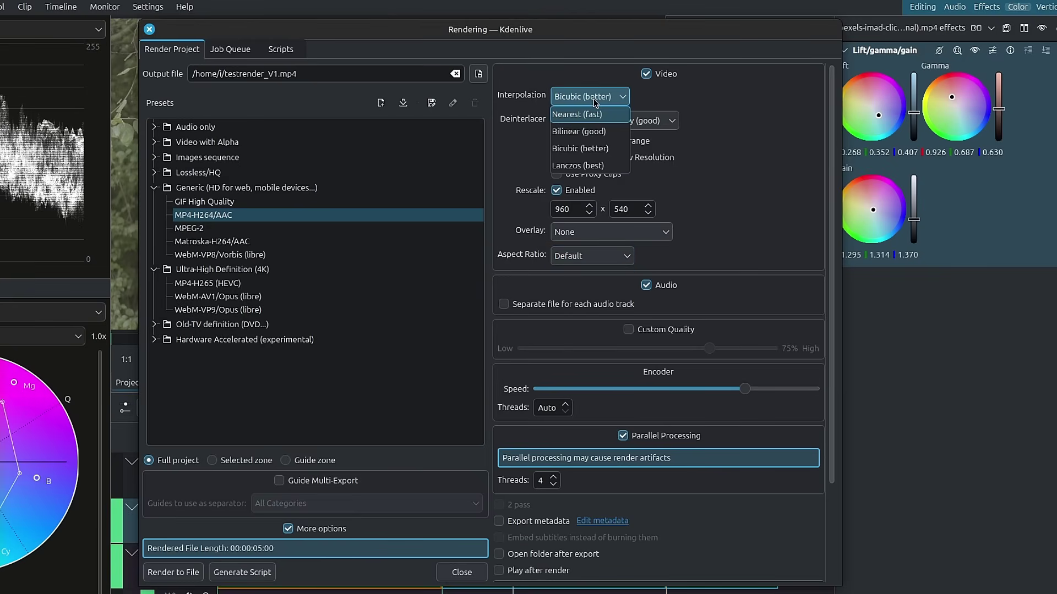
Keep Bicubic interpolation and no overlay, disable rescaling, and toggle audio off and back on
left_click(595, 231)
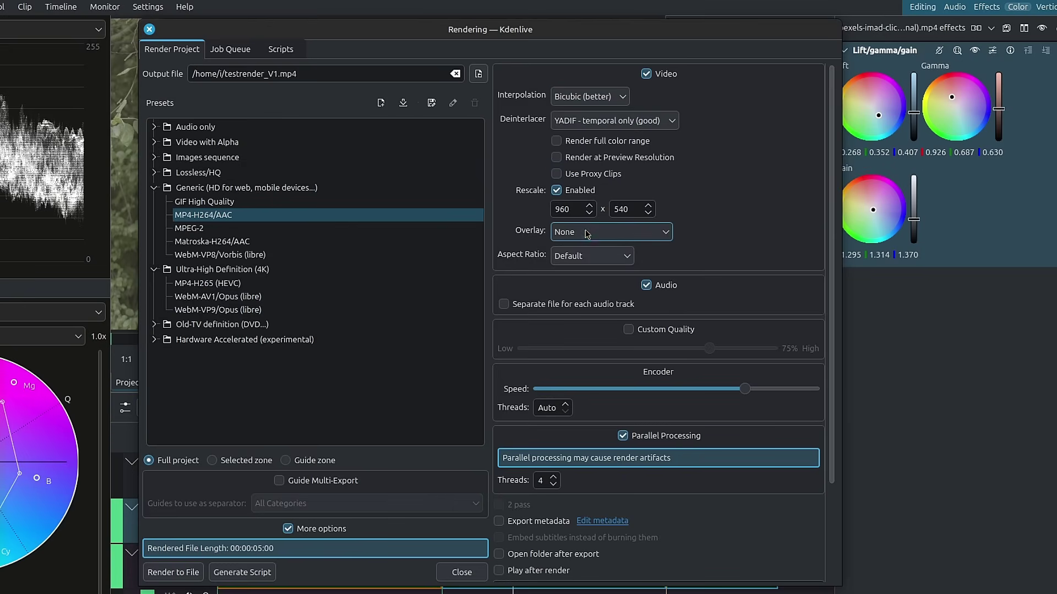
left_click(587, 233)
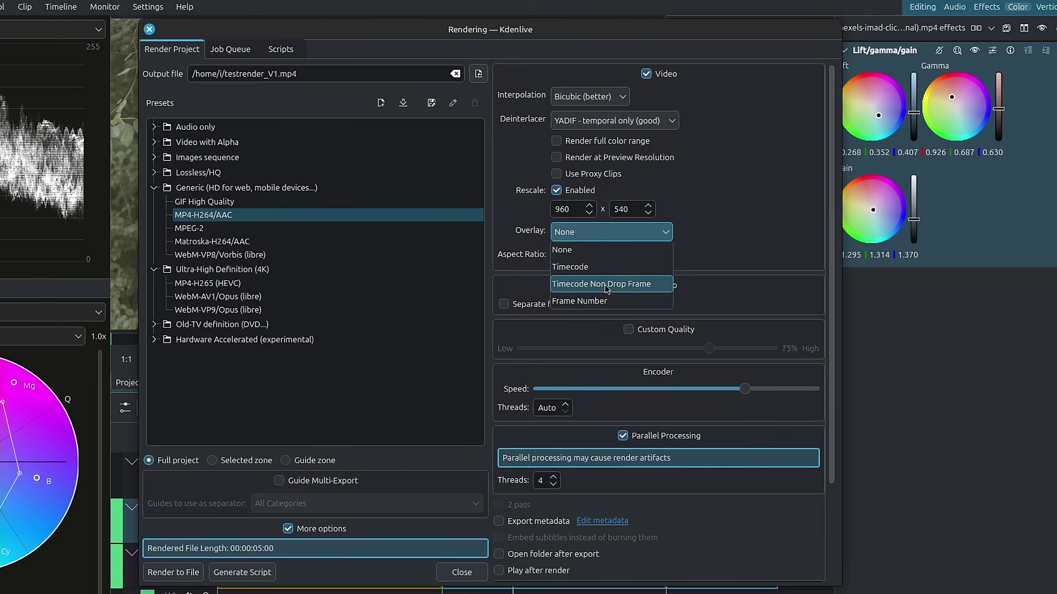
left_click(597, 236)
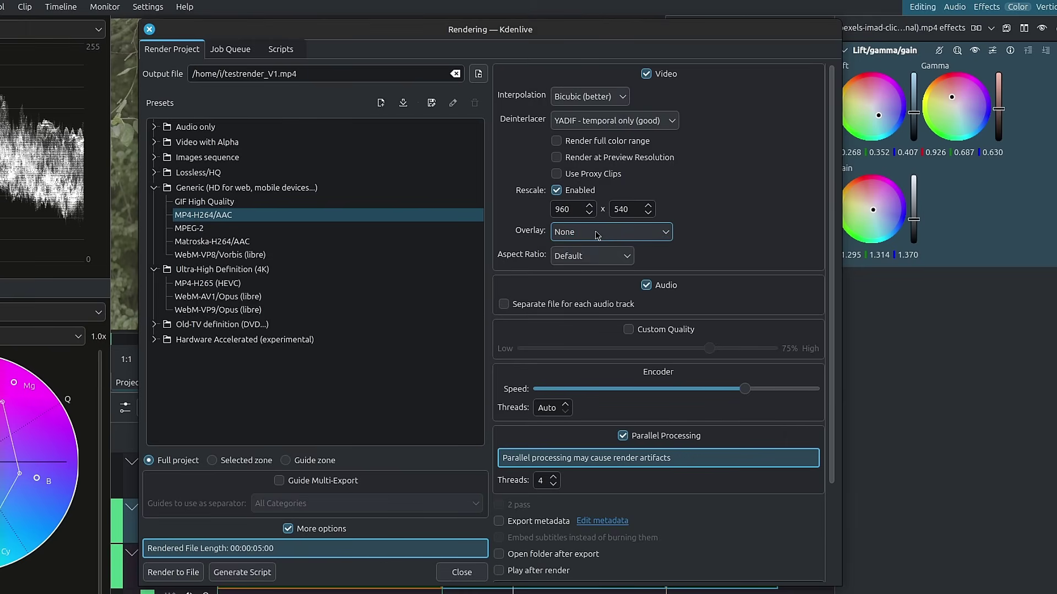
left_click(555, 192)
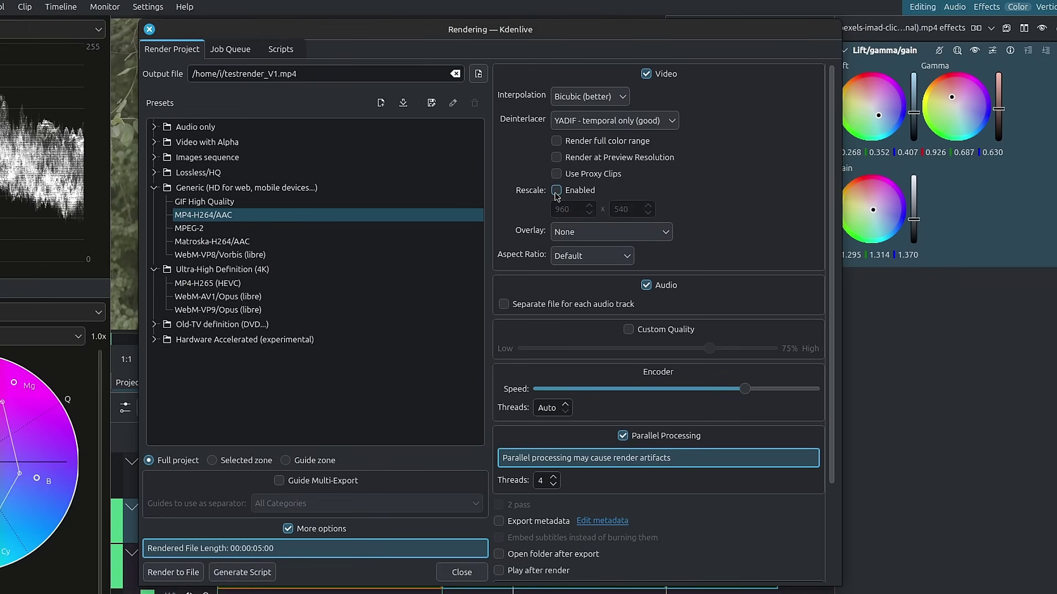
left_click(646, 285)
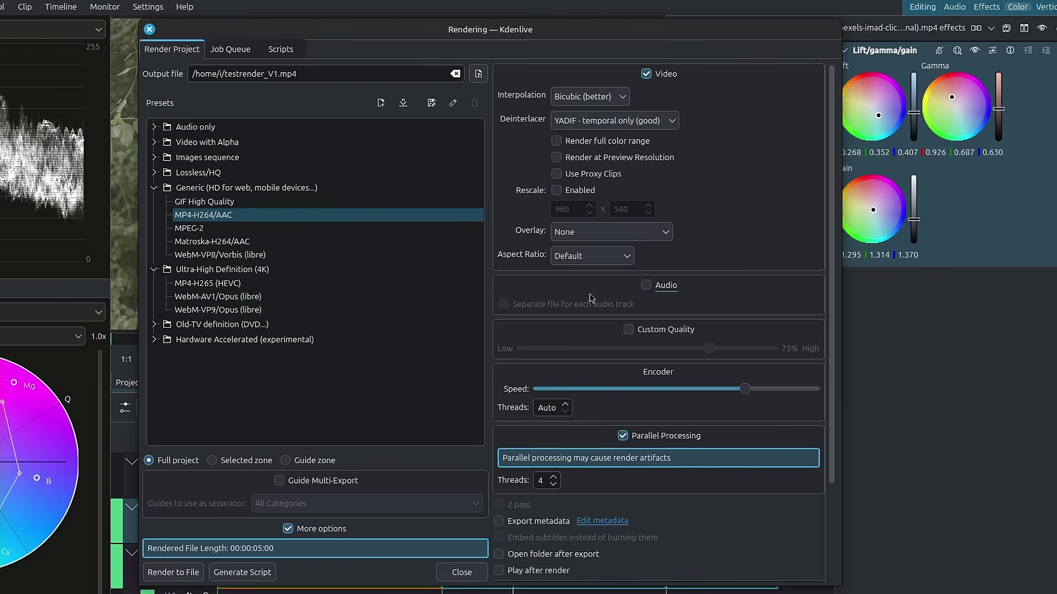
left_click(646, 285)
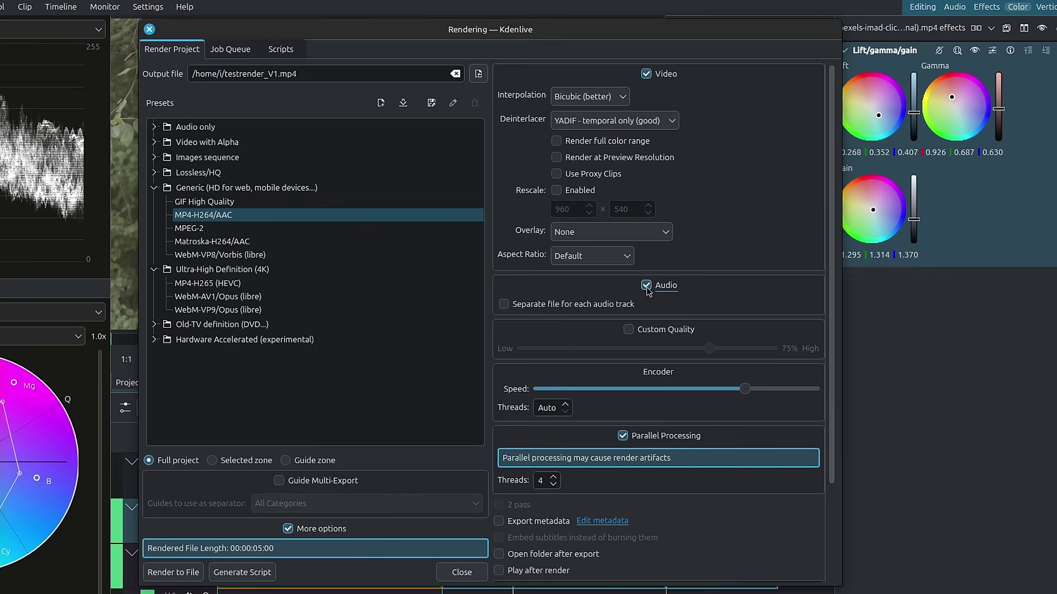
left_click(628, 330)
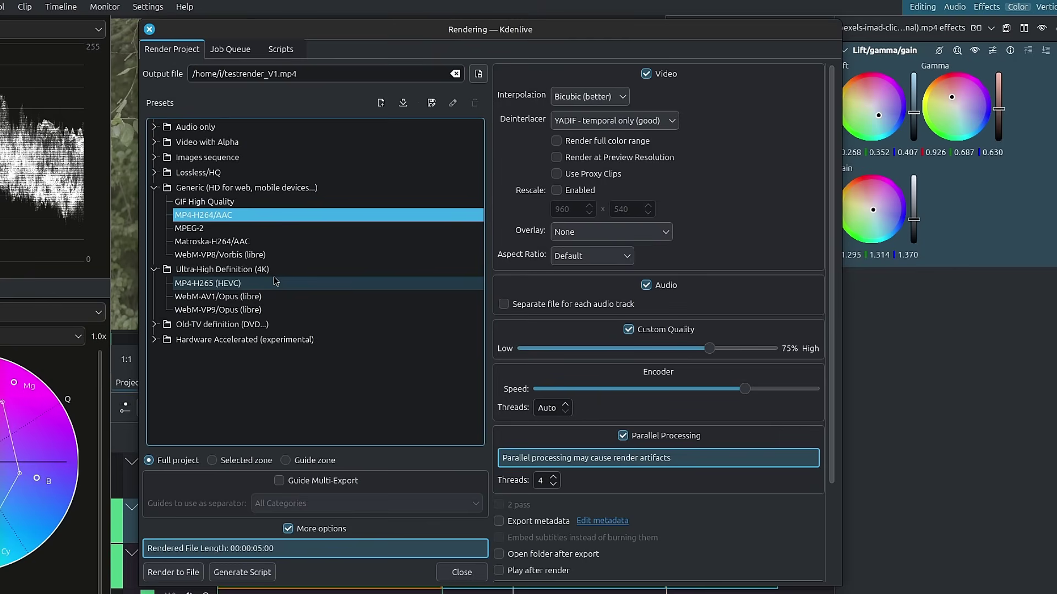
left_click(155, 174)
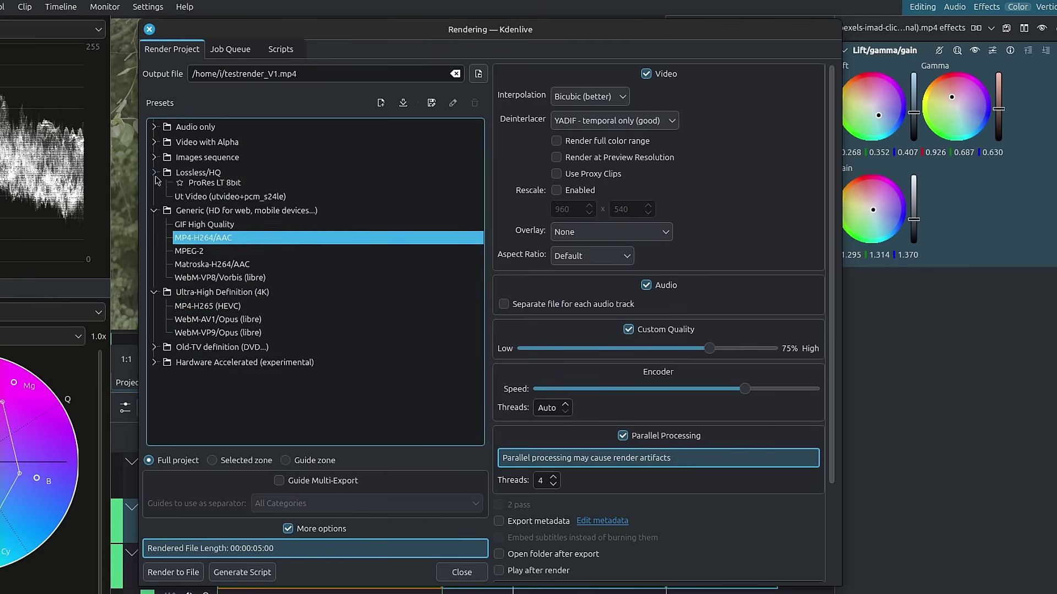
left_click(228, 230)
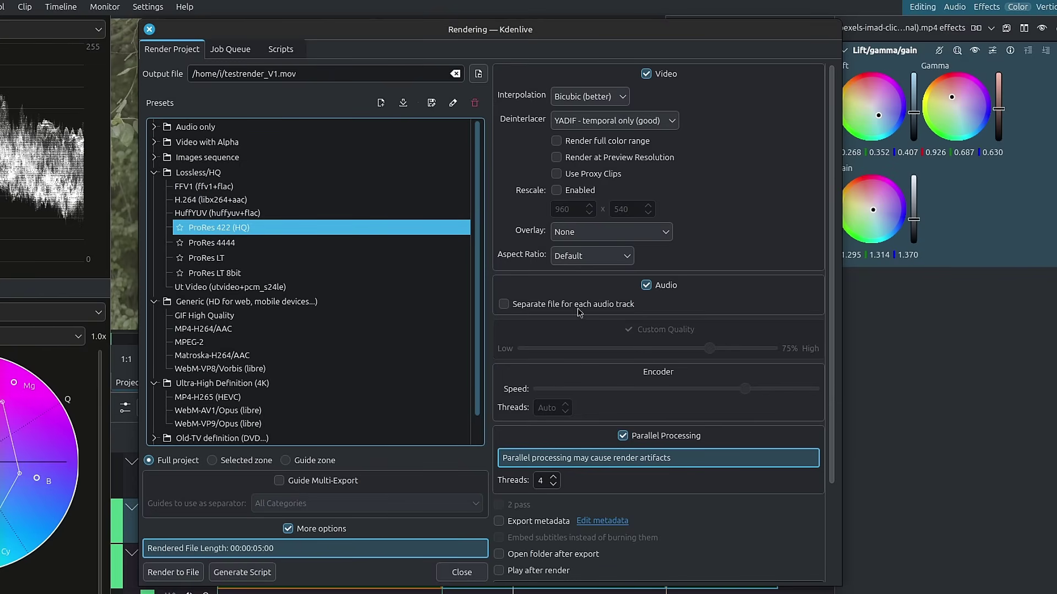
left_click(155, 173)
left_click(229, 215)
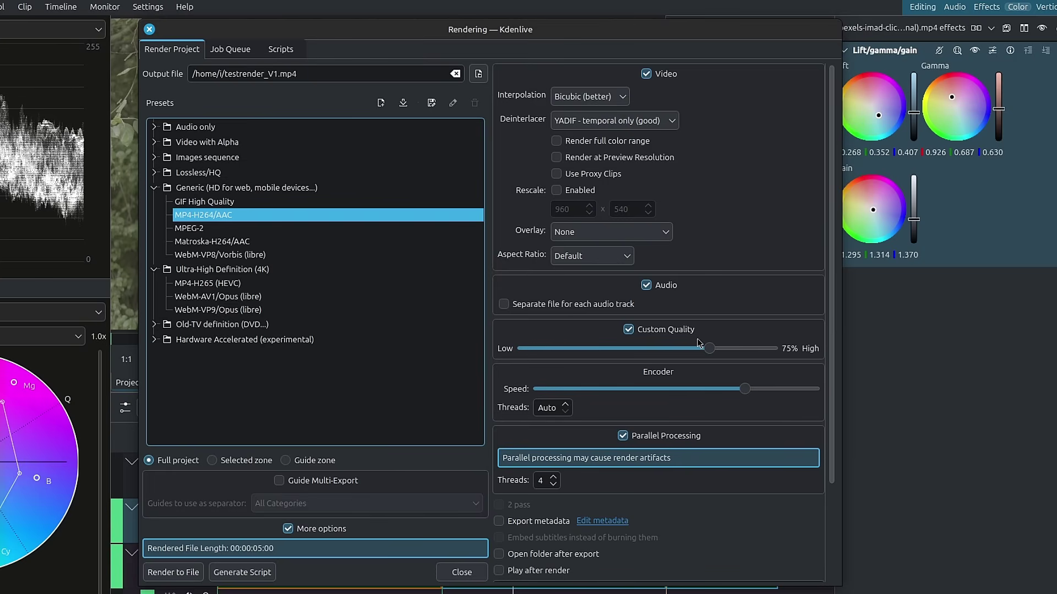
left_click_drag(709, 348, 687, 348)
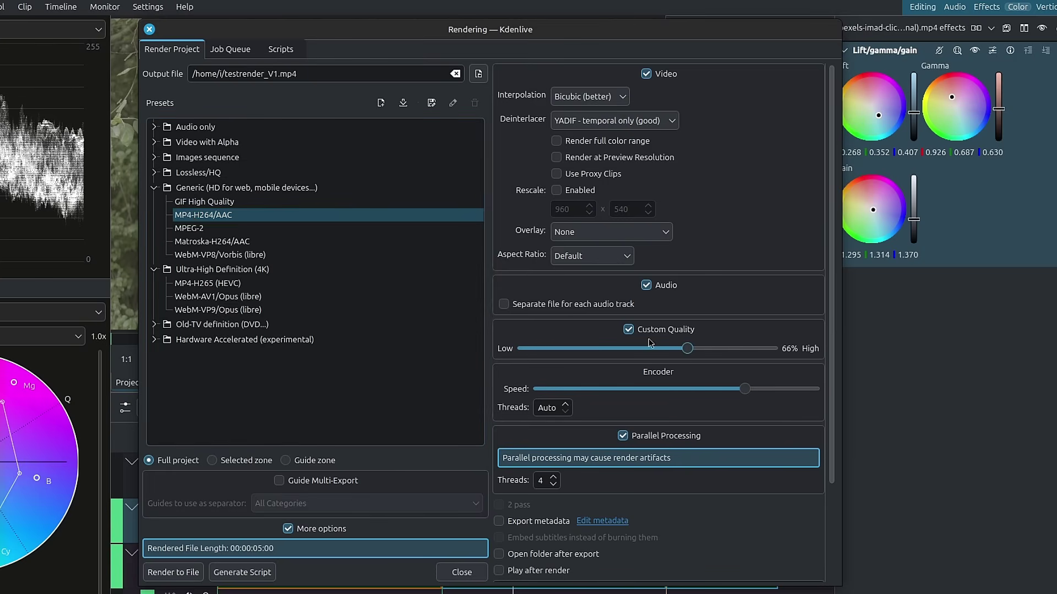
left_click(630, 329)
scroll(832, 322, "down", 3)
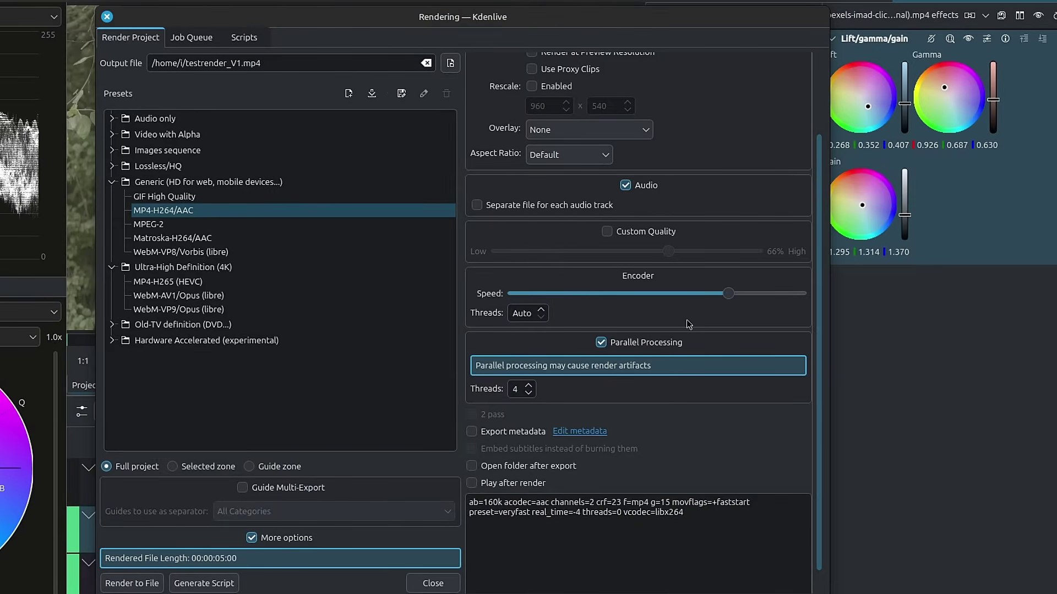
left_click_drag(729, 293, 665, 294)
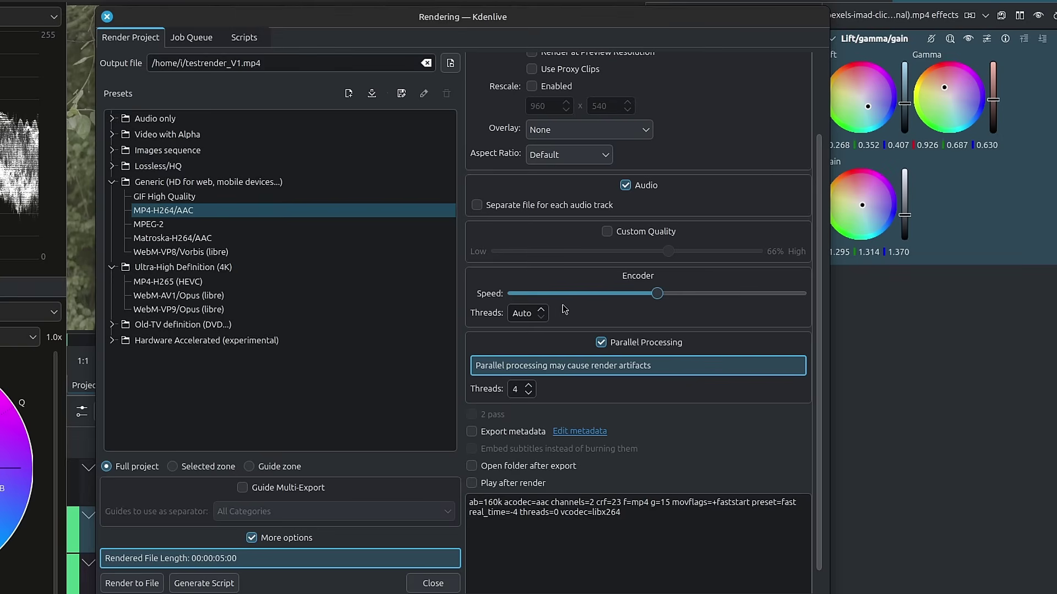
left_click_drag(657, 293, 728, 294)
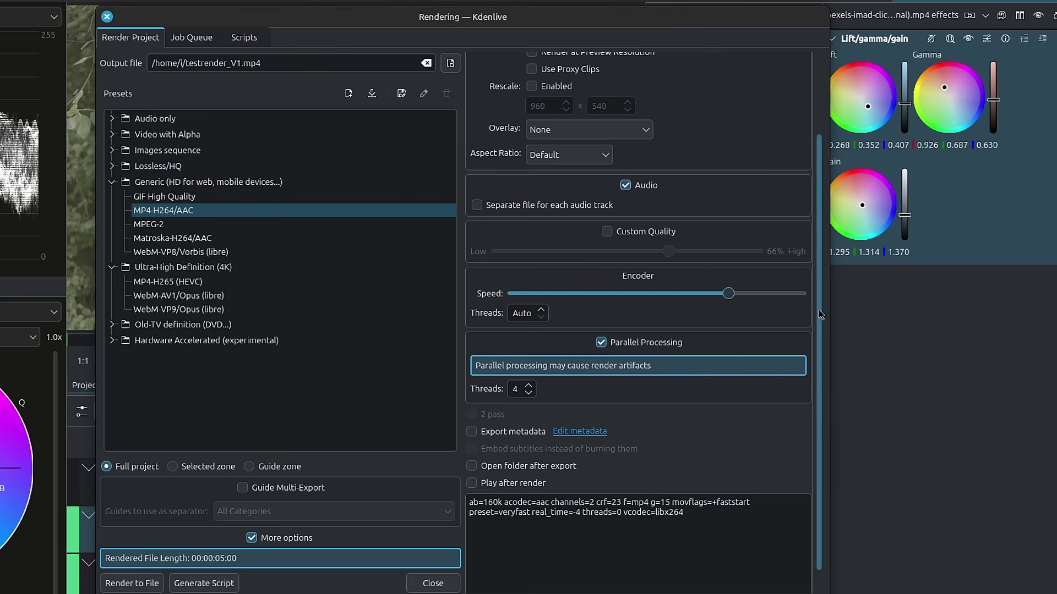
left_click_drag(817, 309, 819, 352)
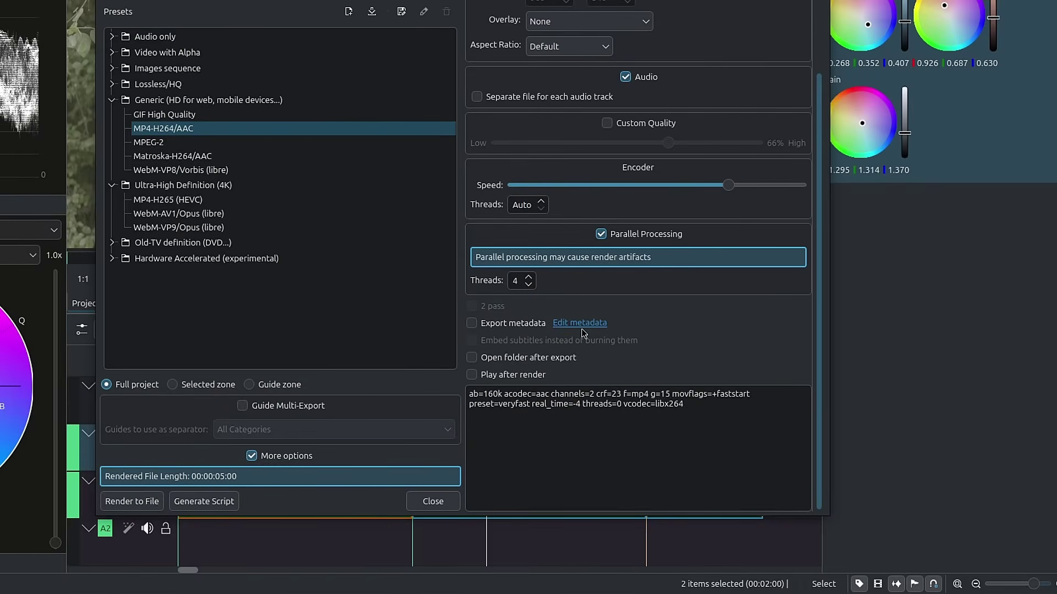
left_click(580, 323)
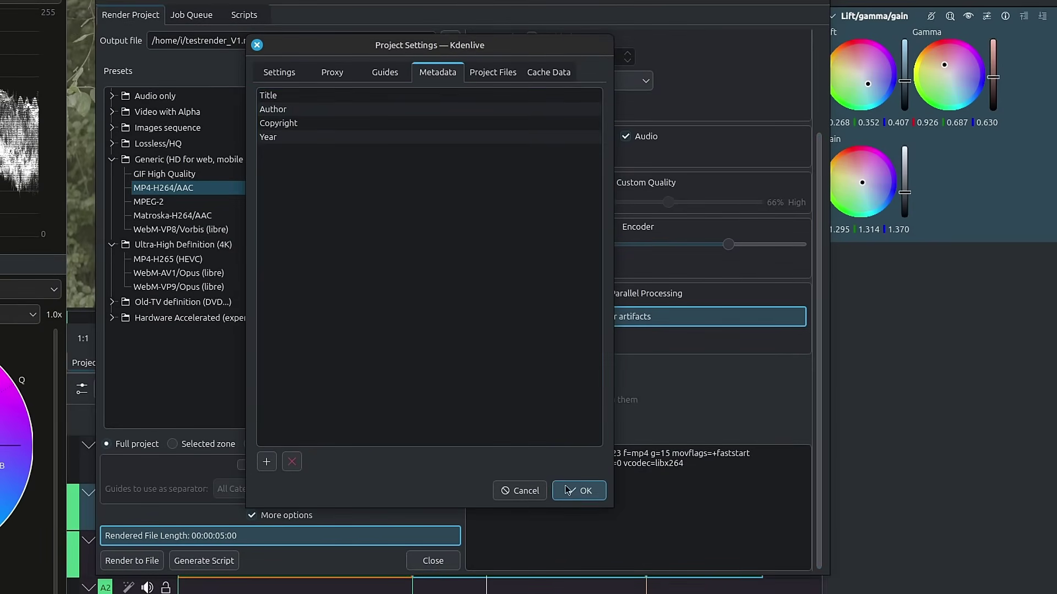
left_click(520, 490)
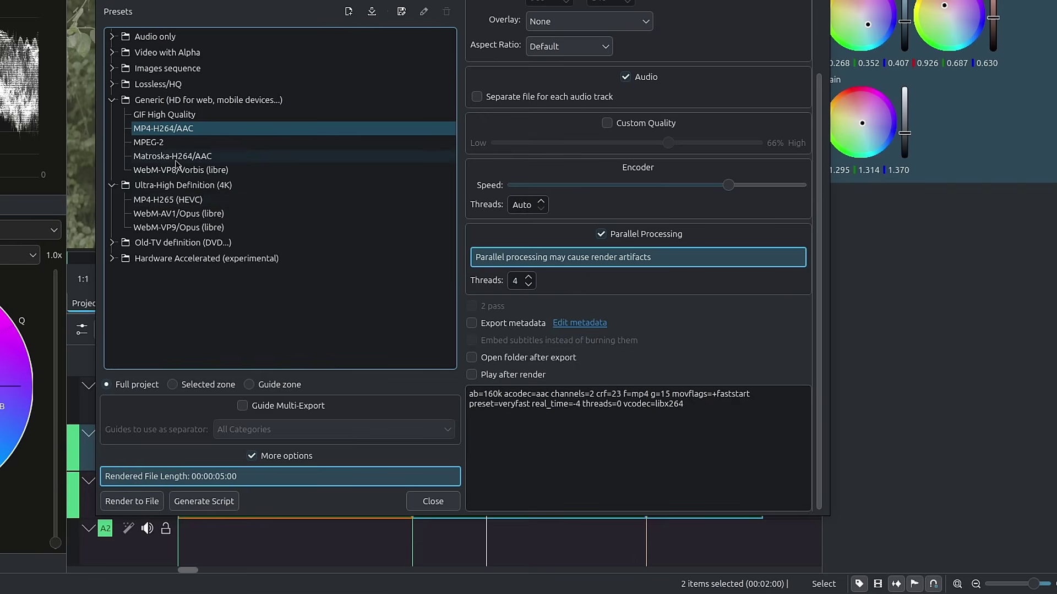
Compare Matroska, HEVC, AV1, VP9, MP4, GIF and MPEG-2 presets, settling on WebM-VP8/Vorbis (libre)
left_click(158, 157)
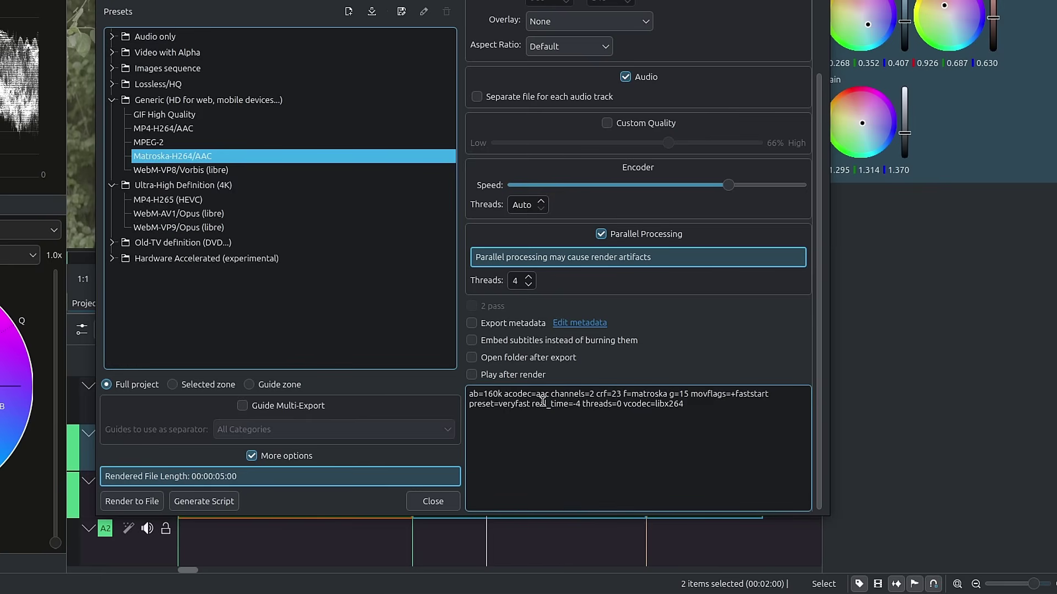
left_click(169, 200)
left_click(175, 214)
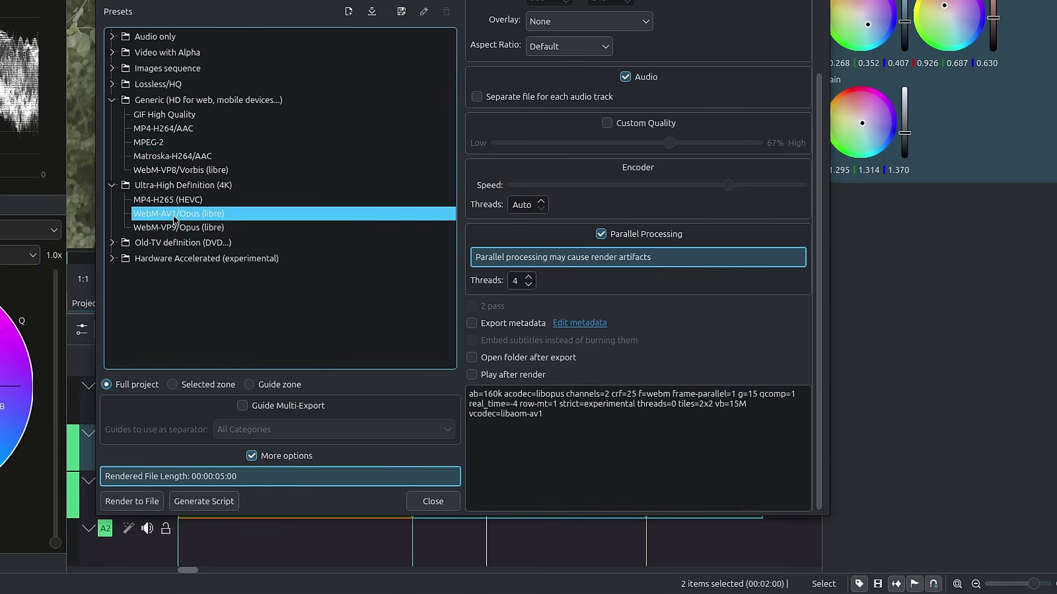
left_click(195, 230)
left_click(175, 128)
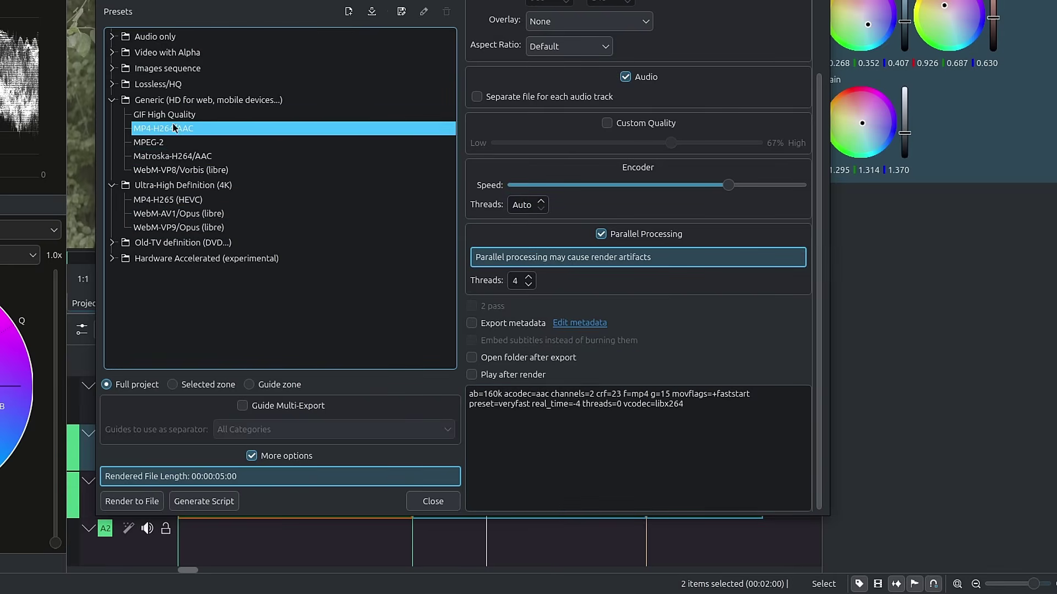
left_click(174, 116)
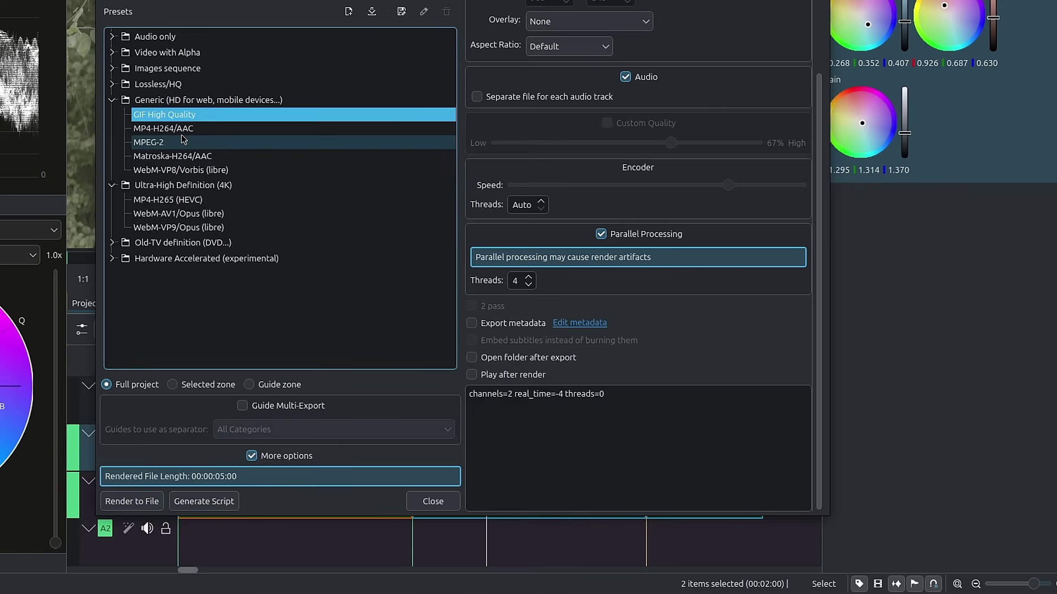
left_click(159, 142)
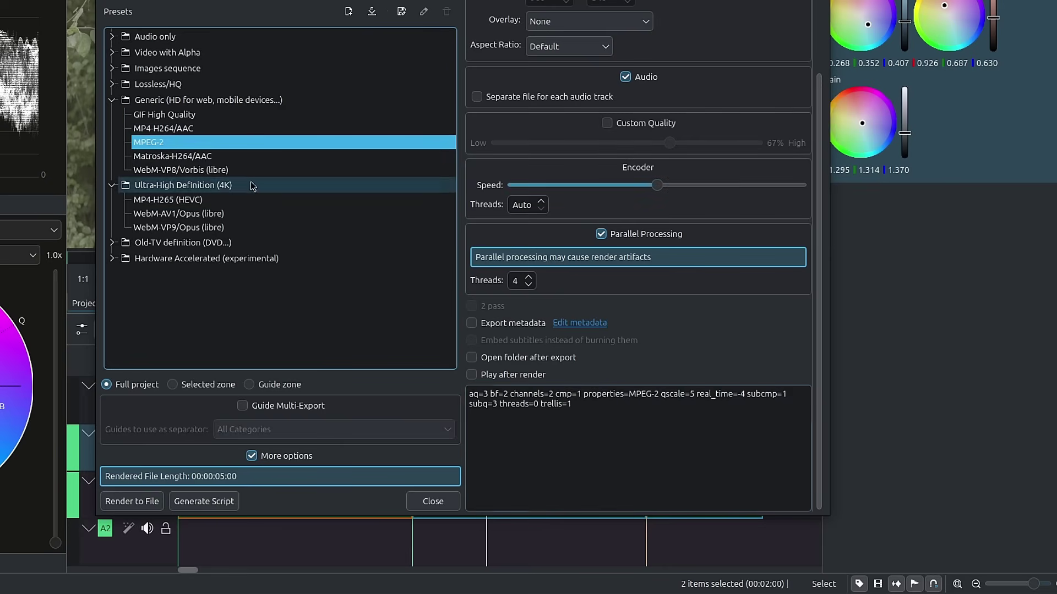
left_click(199, 157)
left_click(213, 171)
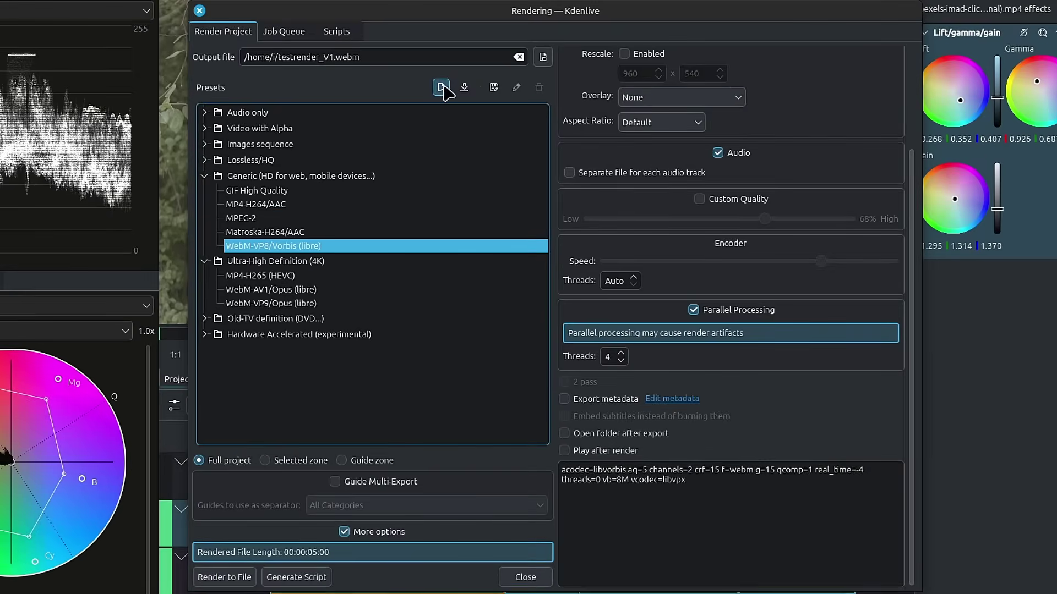
Start a new Lossless/HQ render preset, inspect its parameters, then cancel it, keeping MP4-H264/AAC
left_click(441, 87)
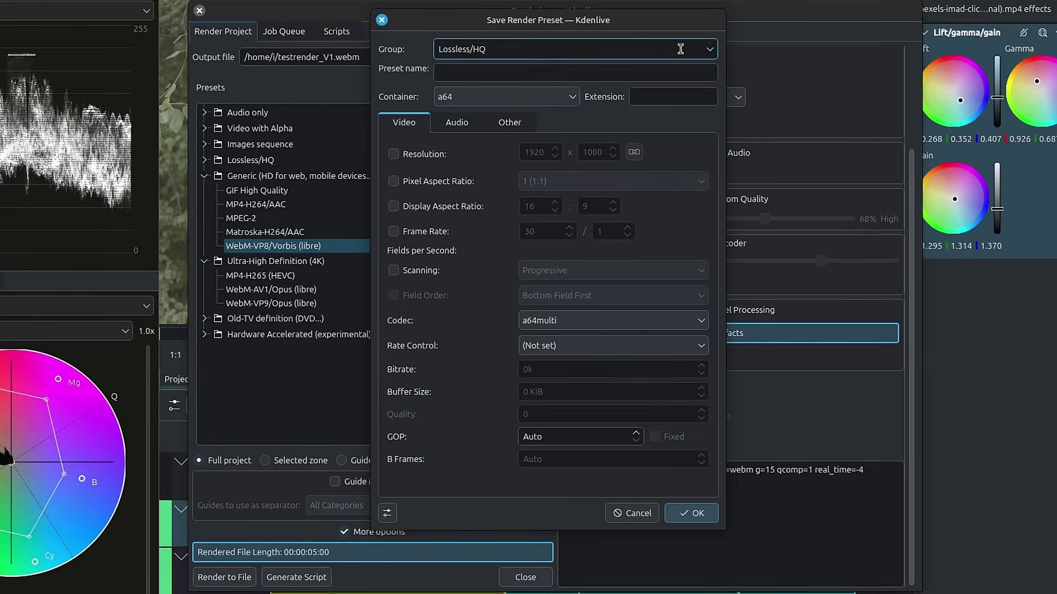
left_click(712, 51)
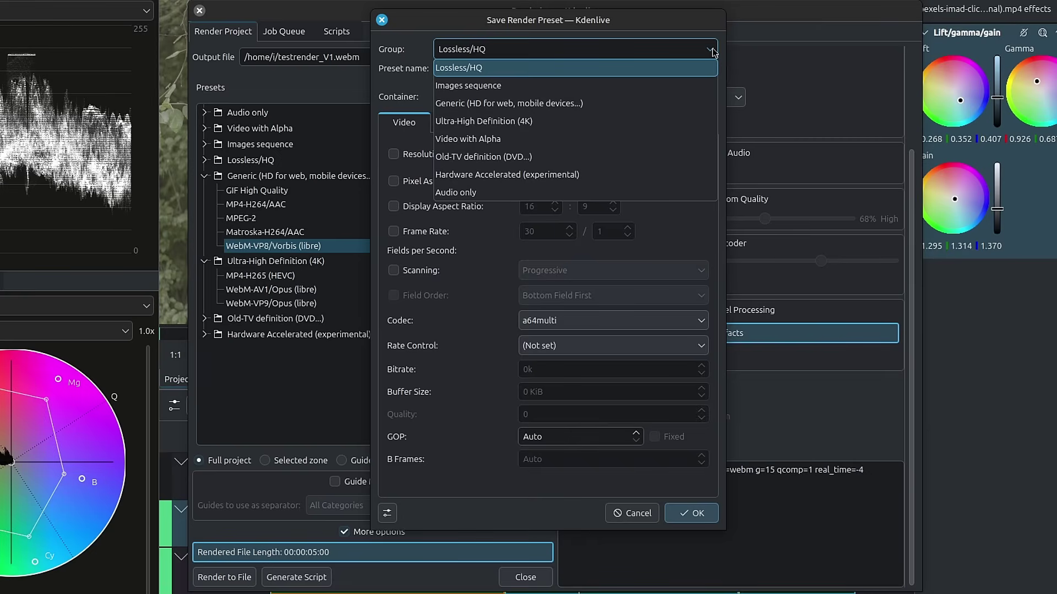
left_click(713, 52)
left_click(664, 69)
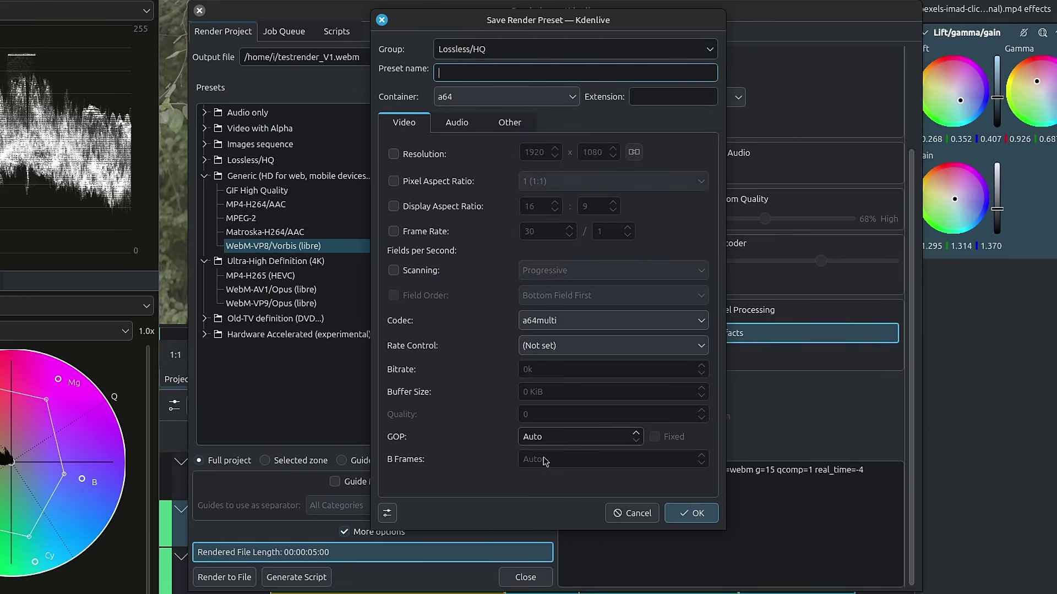
left_click(505, 122)
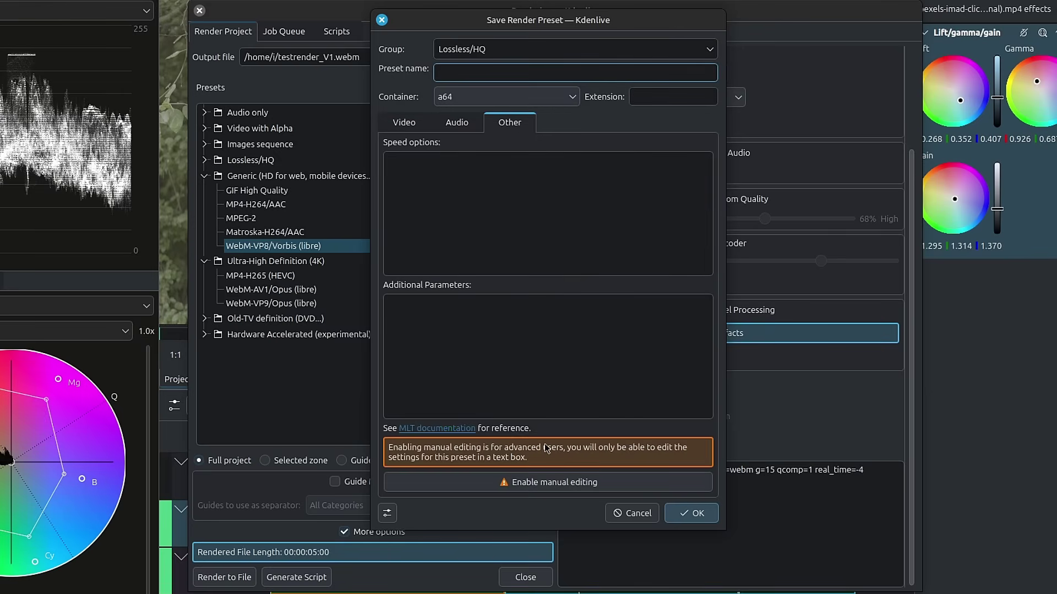
left_click(550, 488)
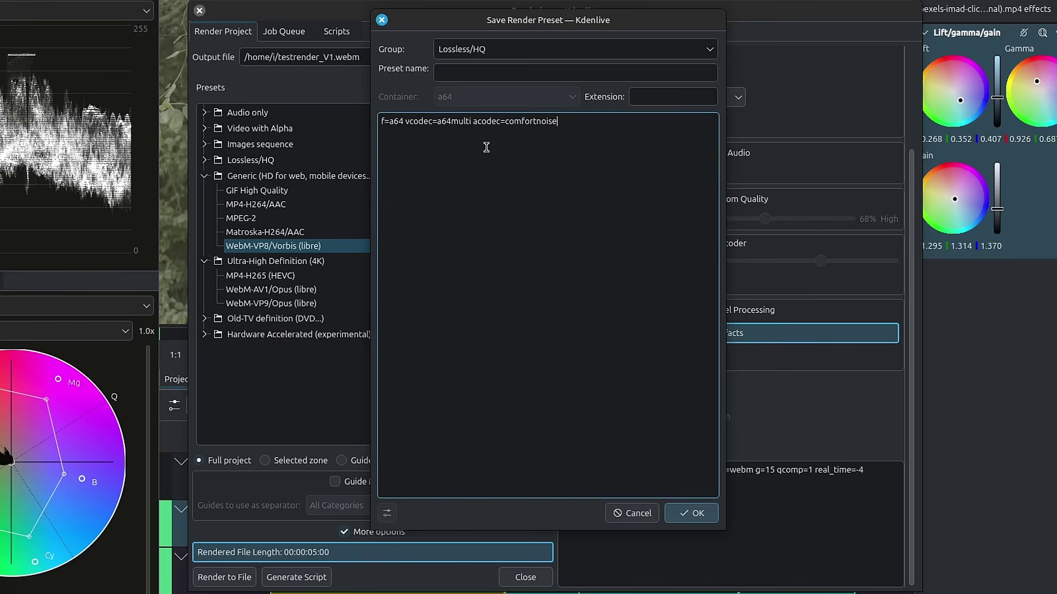
left_click(634, 513)
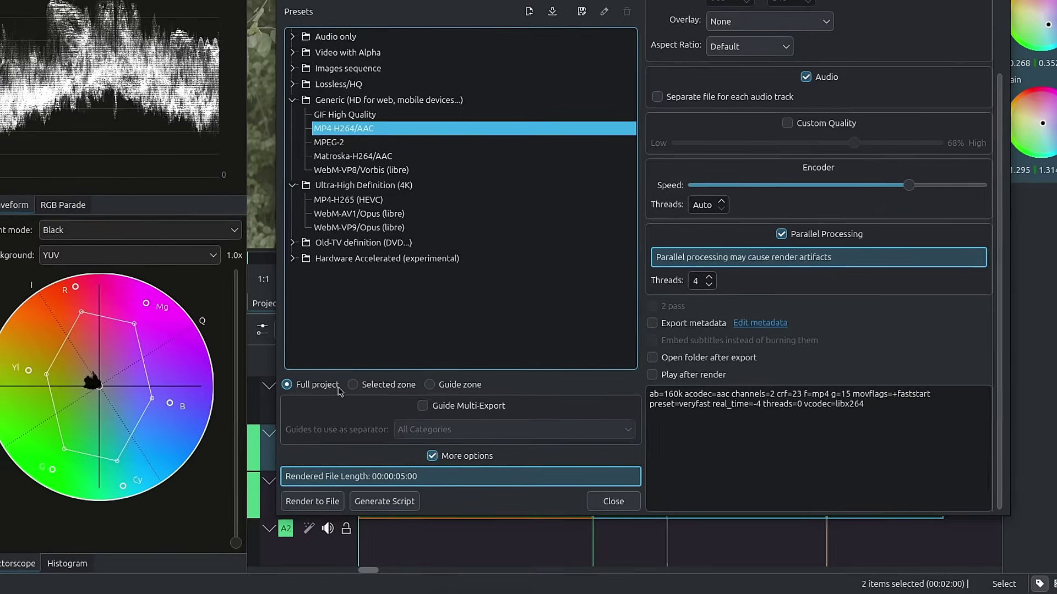
Enable Guide Multi-Export and render testrender_V1 as three CHAPTER MP4 files
left_click(423, 405)
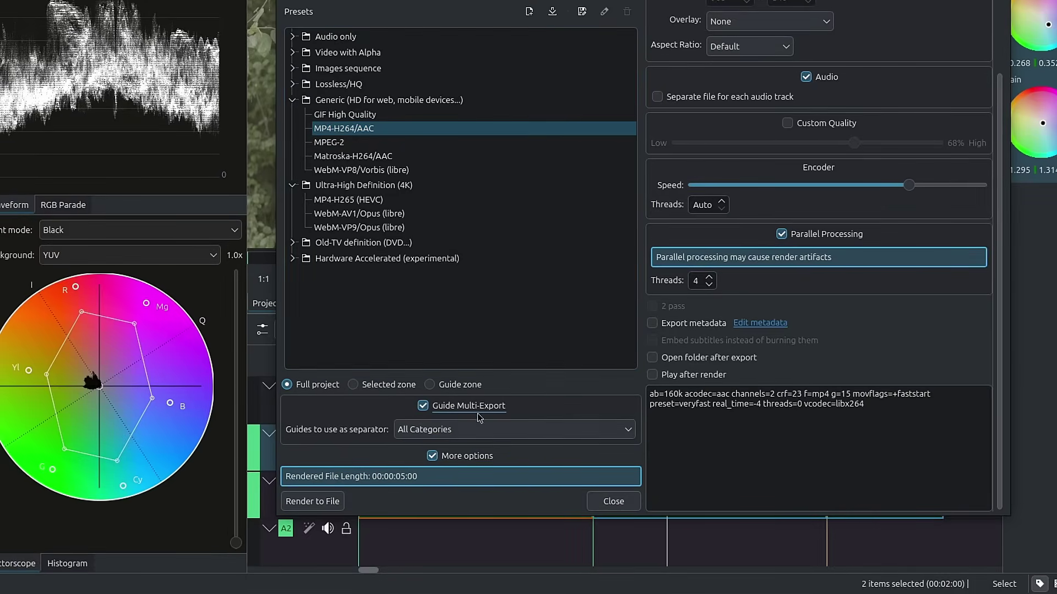
left_click(312, 501)
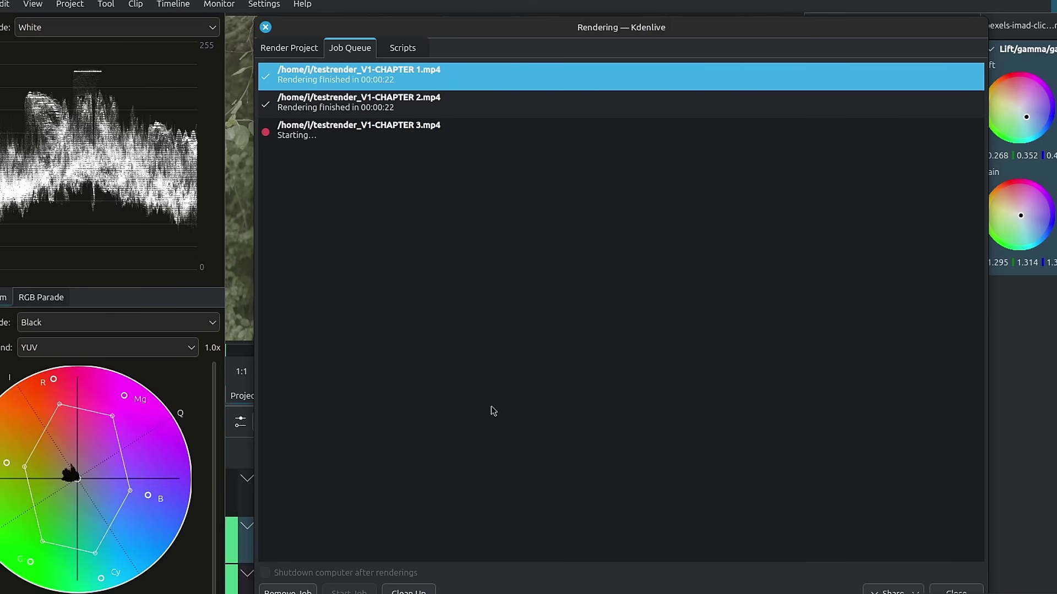
Trim the second timeline clip's start later, then recheck the job queue showing CHAPTER 3 finished
left_click(265, 27)
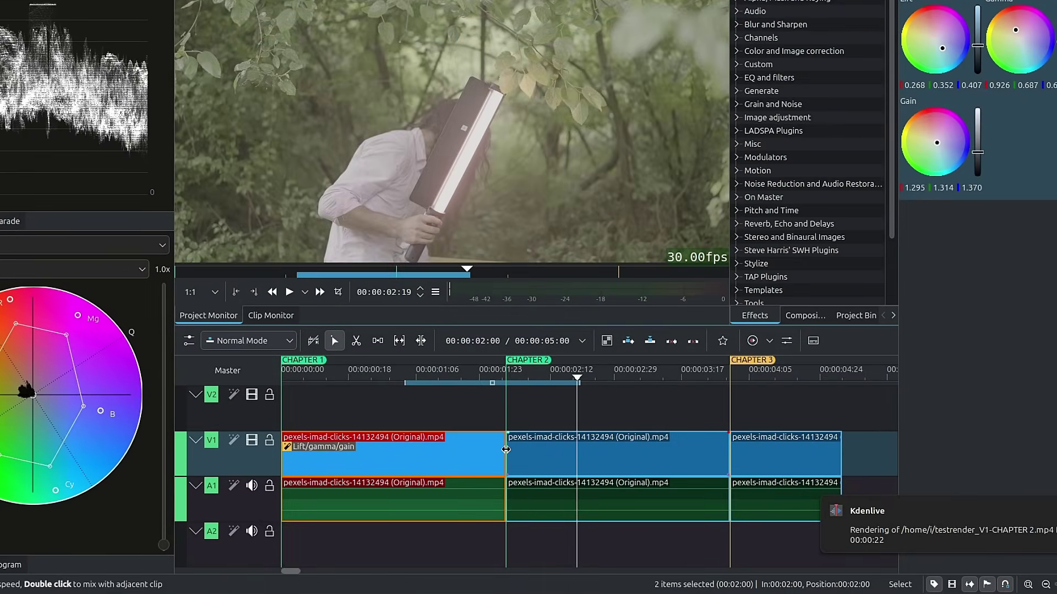
left_click_drag(520, 468, 561, 468)
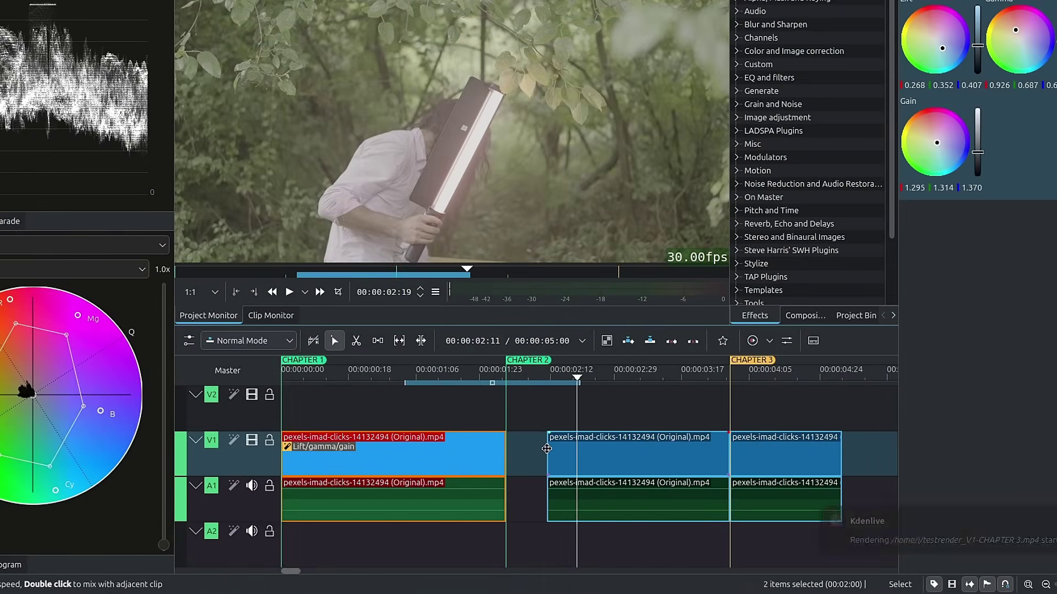
key("ctrl+Return")
right_click(346, 79)
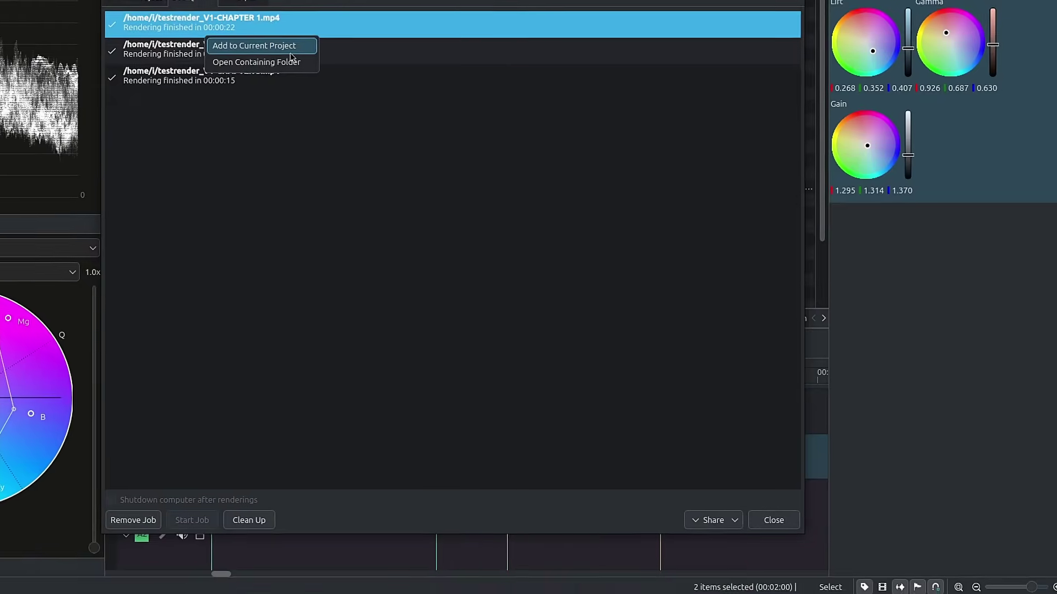
left_click(290, 53)
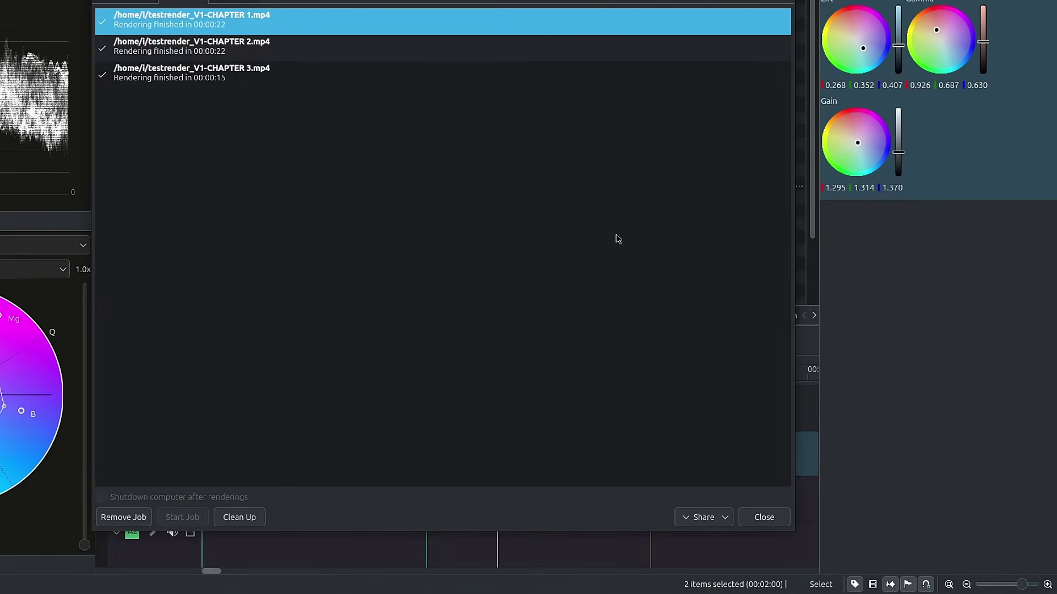
left_click(735, 520)
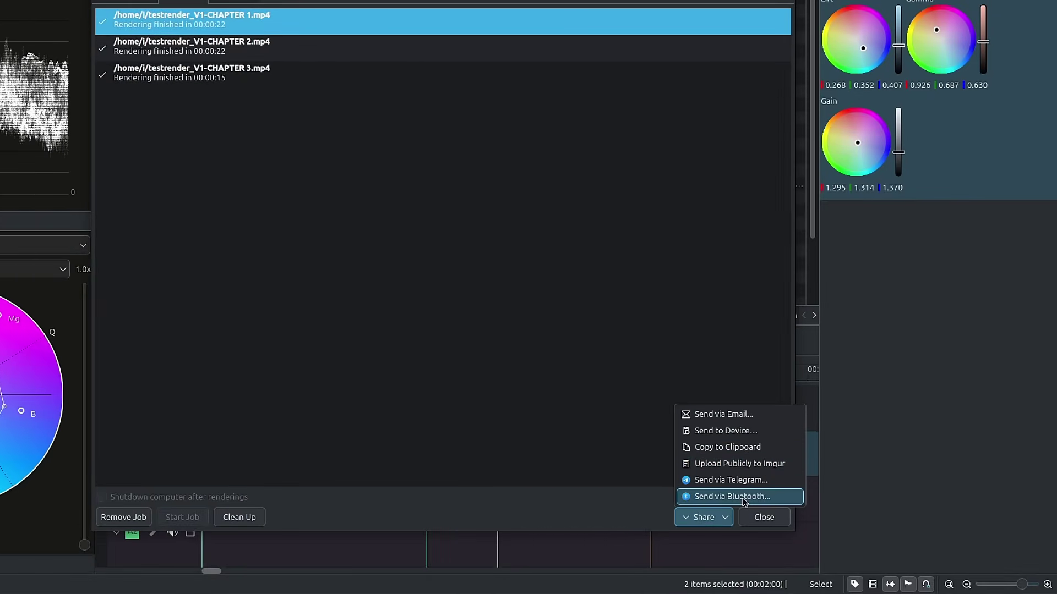
left_click(533, 331)
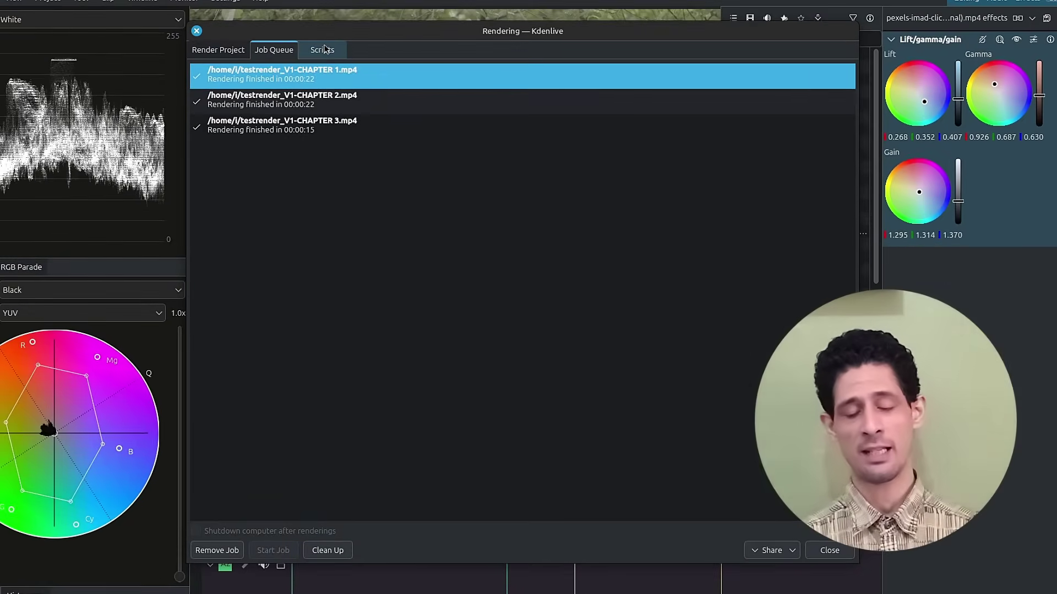
Show the Rendering dialog's Scripts page with its empty Stored Playlists list
left_click(324, 49)
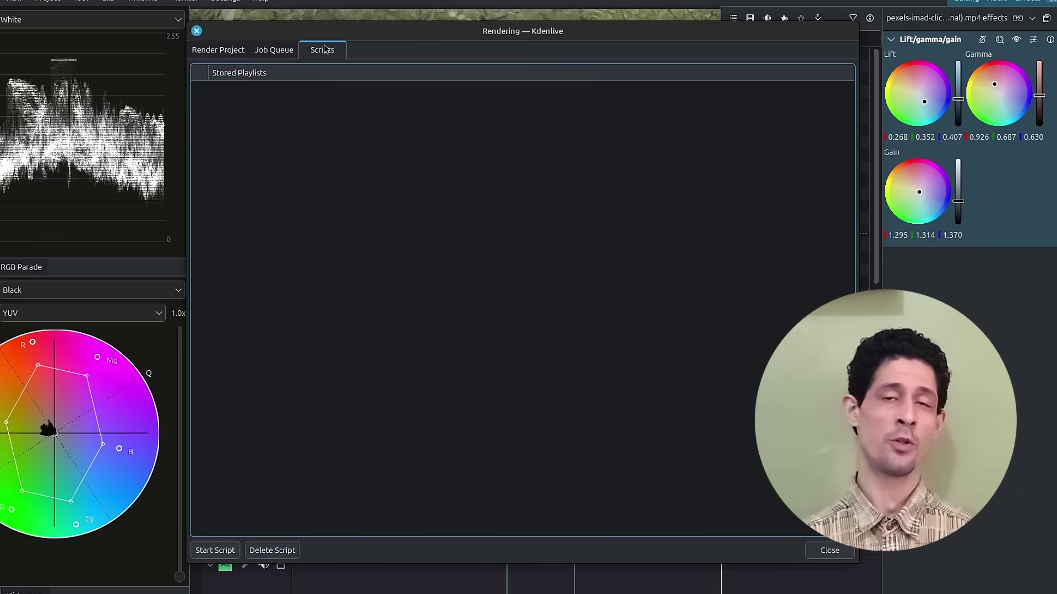